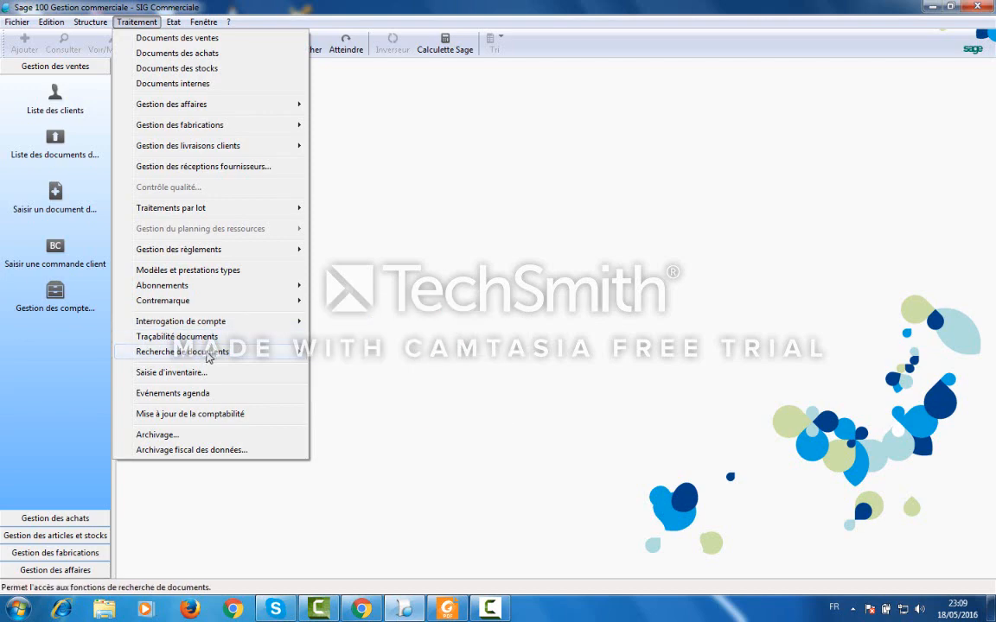
Step: Search the document headers for sales documents of type Facture with piece numbers from FAC01 to FAC01, and close the result list
mouse_move(216, 352)
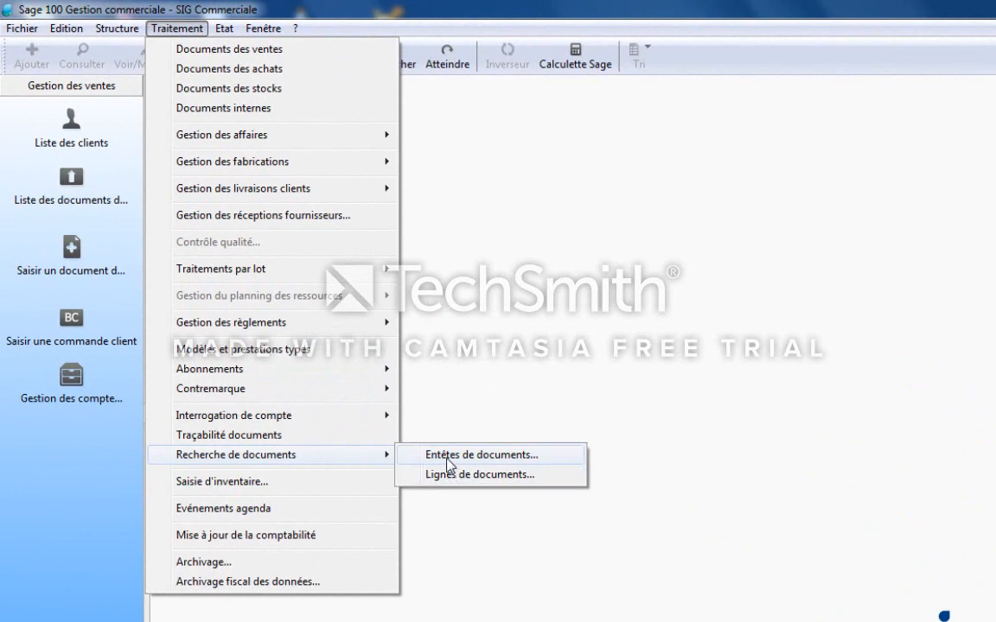
click(448, 458)
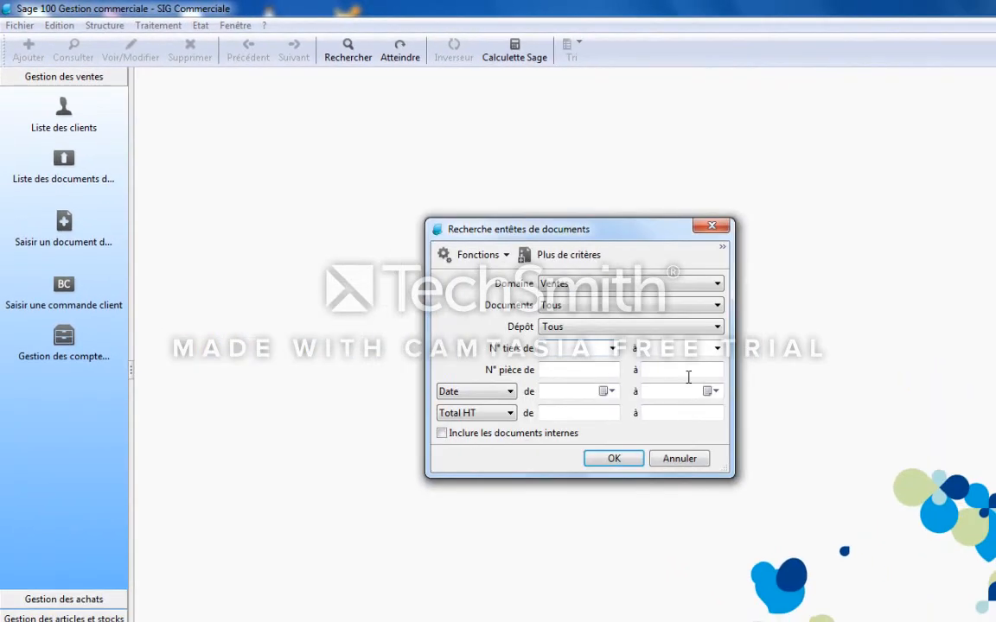
click(716, 307)
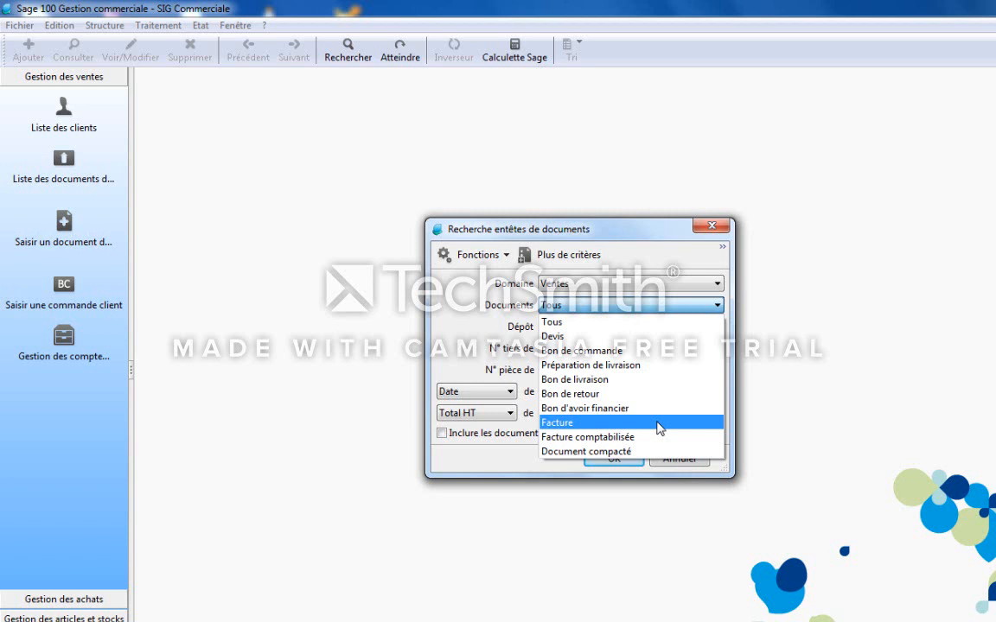
click(660, 429)
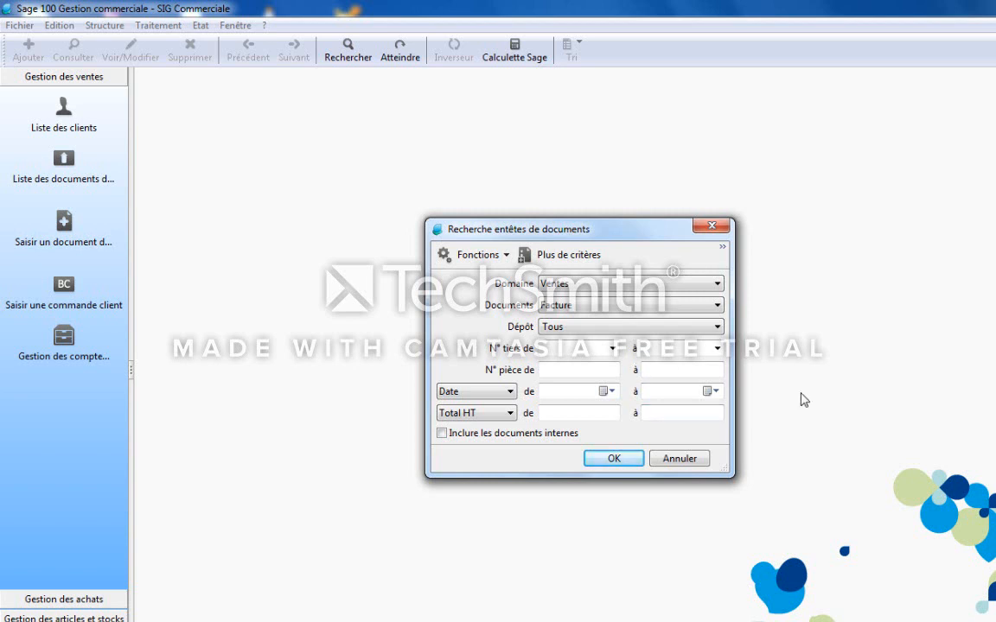
click(582, 375)
text(FAC01)
key(Tab)
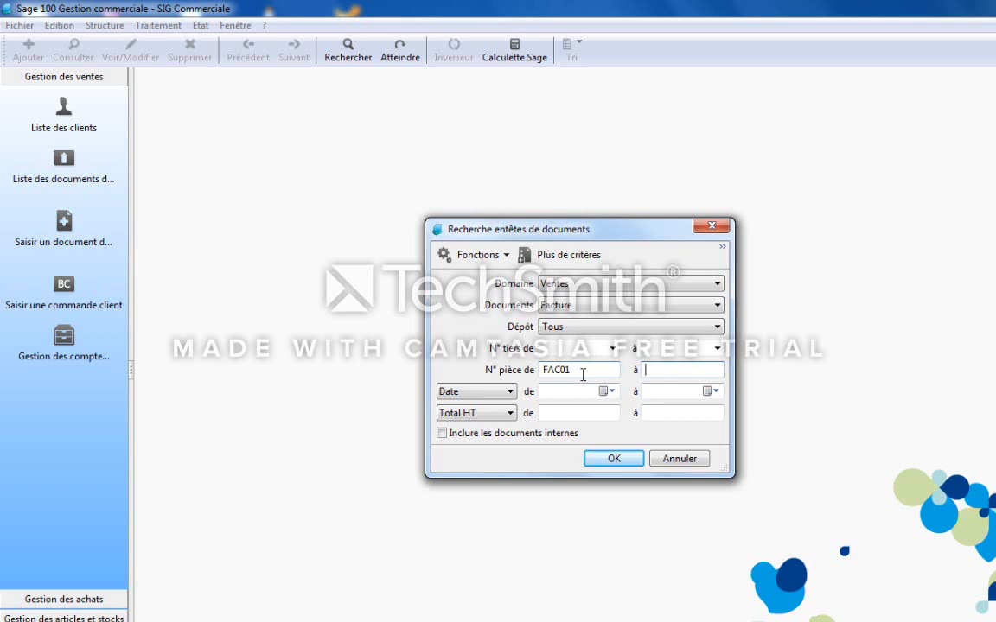
text(FAC01)
key(Return)
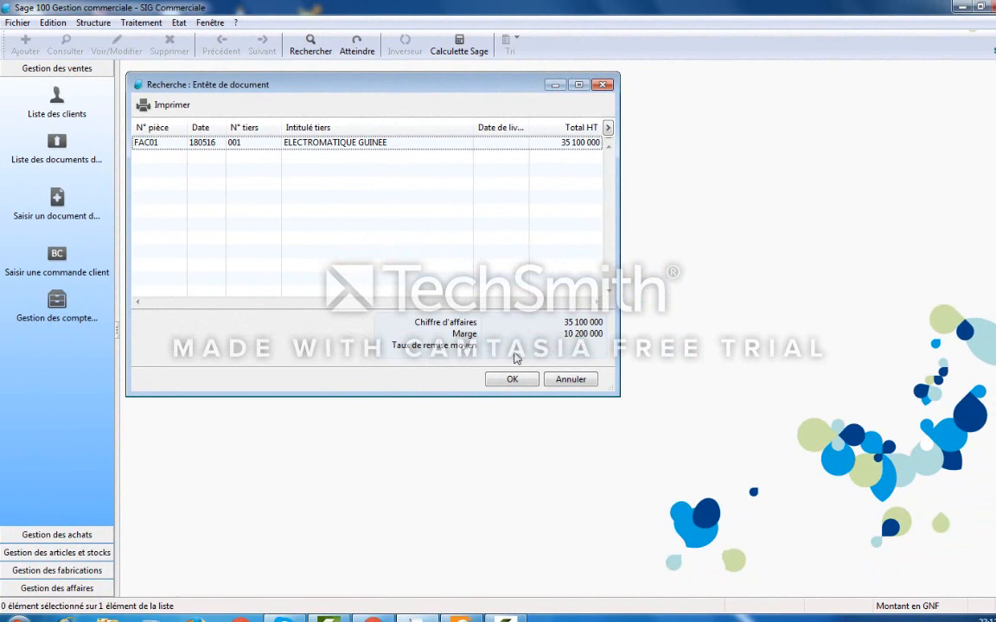
click(511, 379)
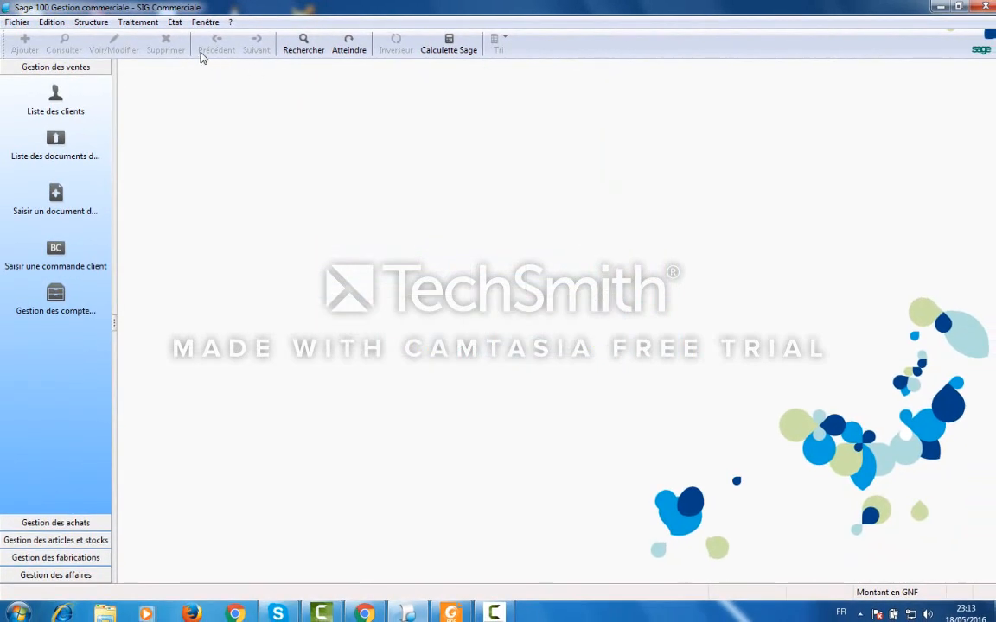
Step: Open invoice FAC01 from the sales documents, consult its document history from the IMPRIMANTE LASER line, and close the invoice without changes
click(148, 22)
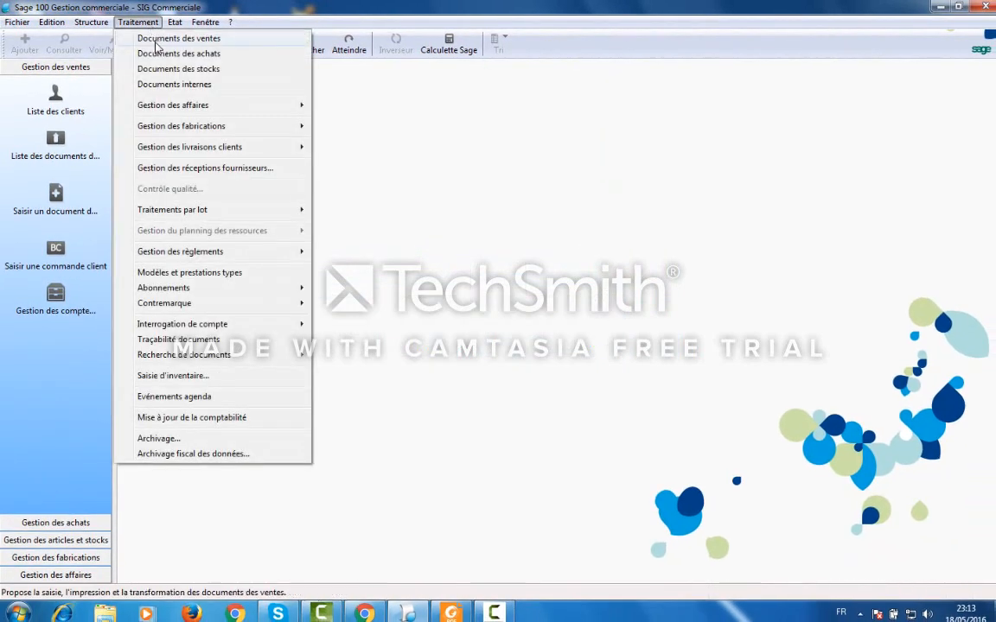
click(173, 39)
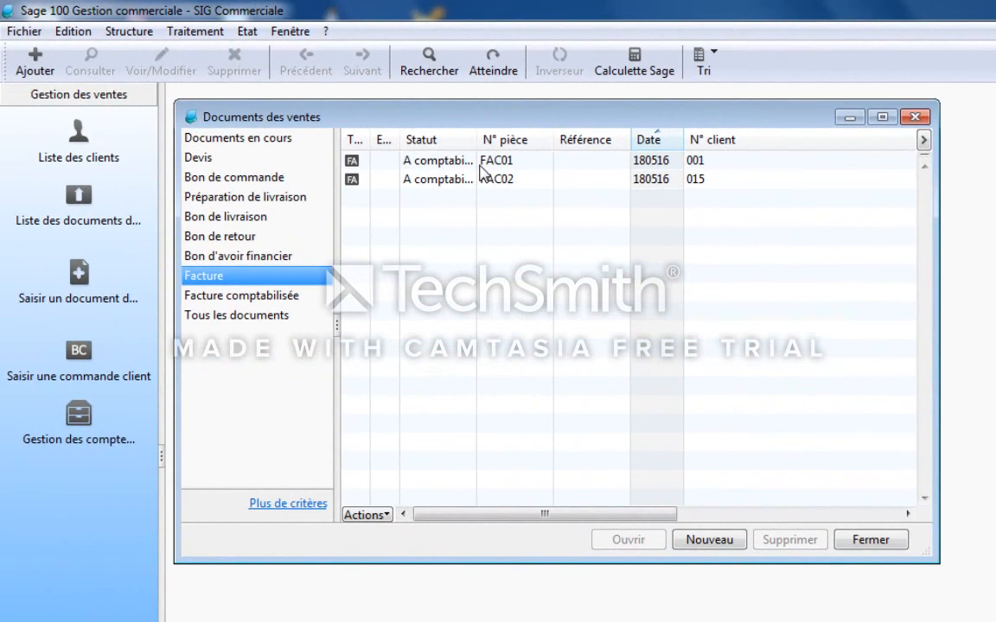
double_click(475, 162)
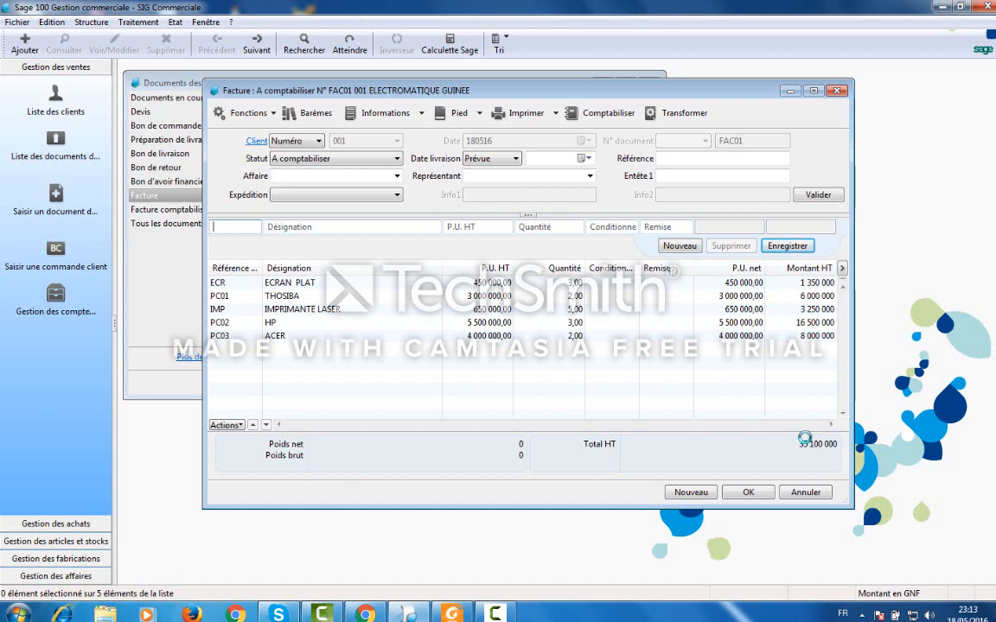
click(371, 314)
click(239, 425)
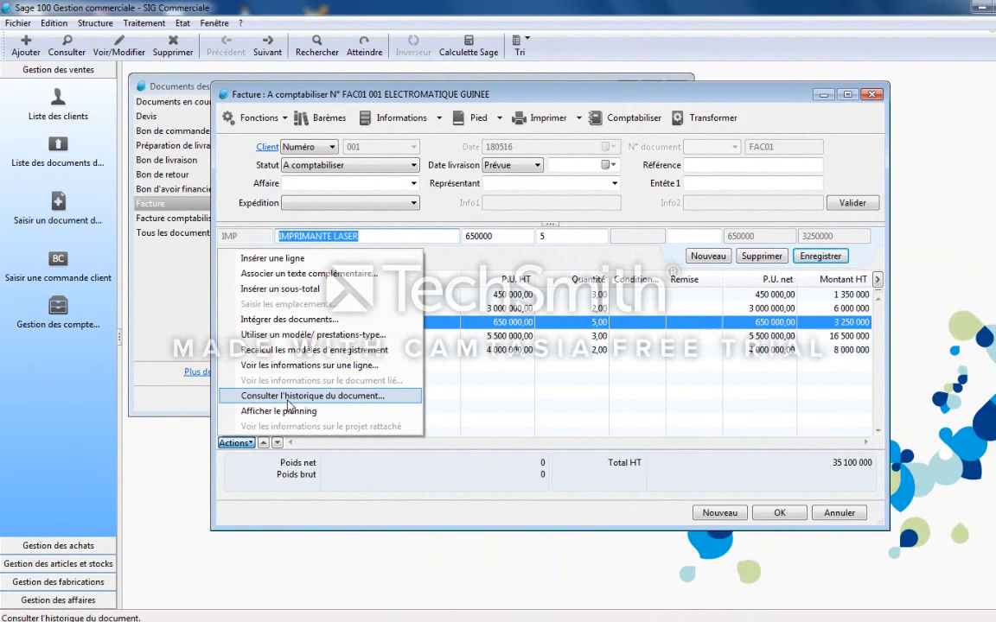
click(287, 400)
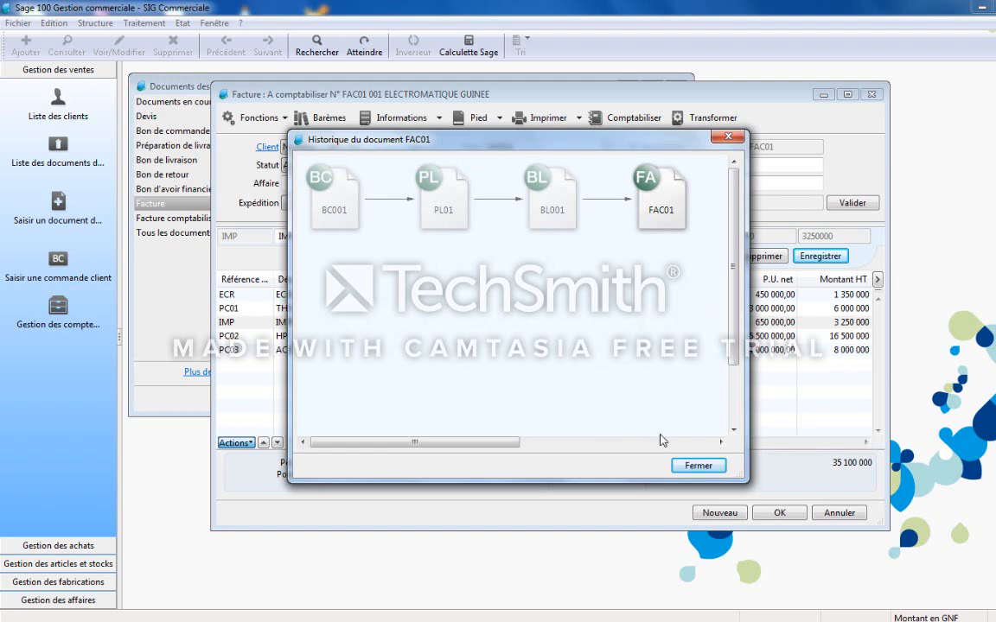
click(697, 464)
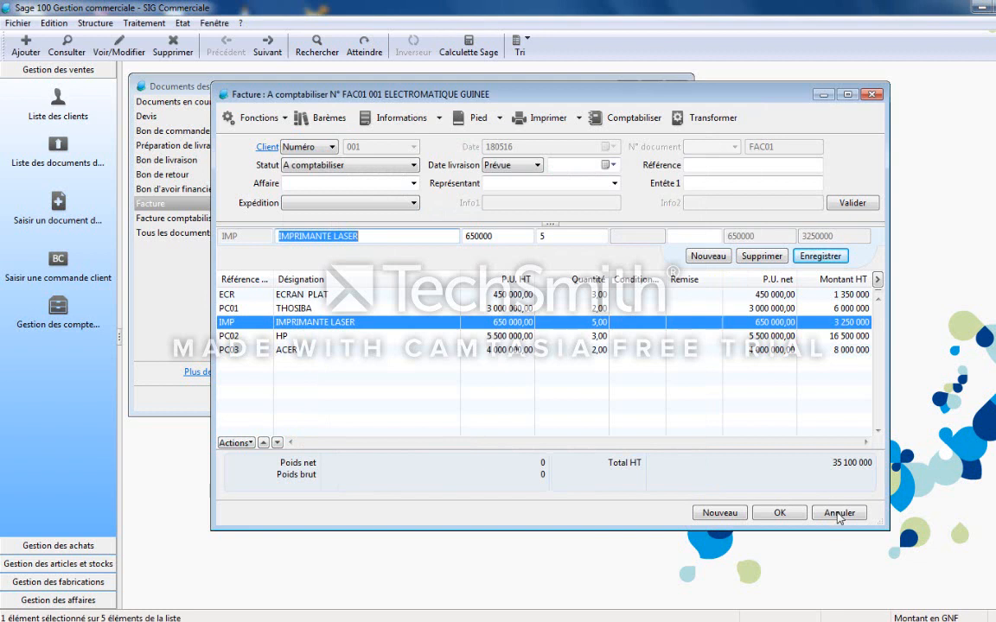
click(839, 515)
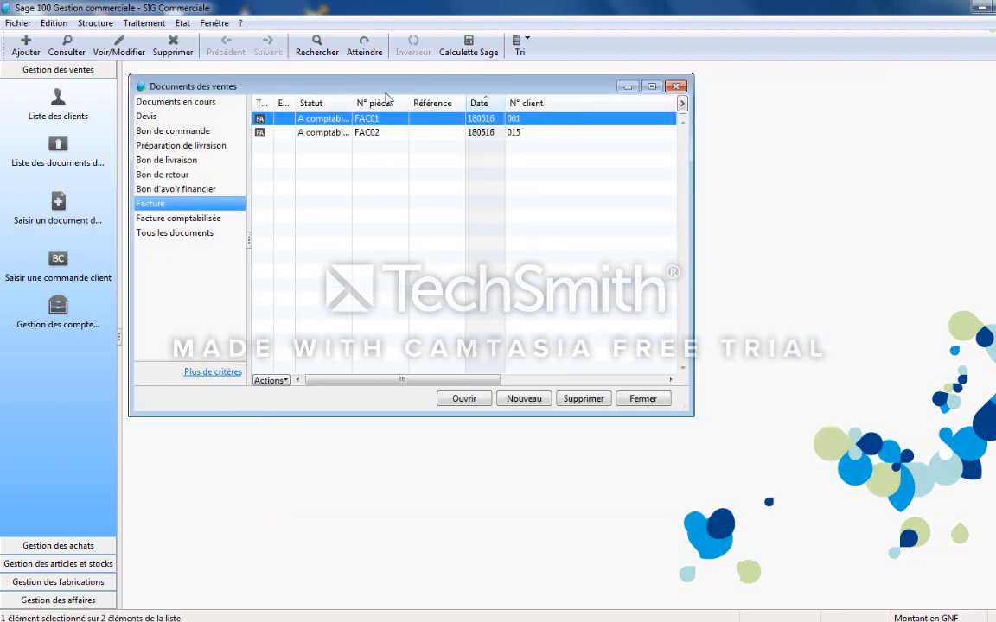
Step: Open invoice FAC02 from the sales documents and display its print preview
click(362, 135)
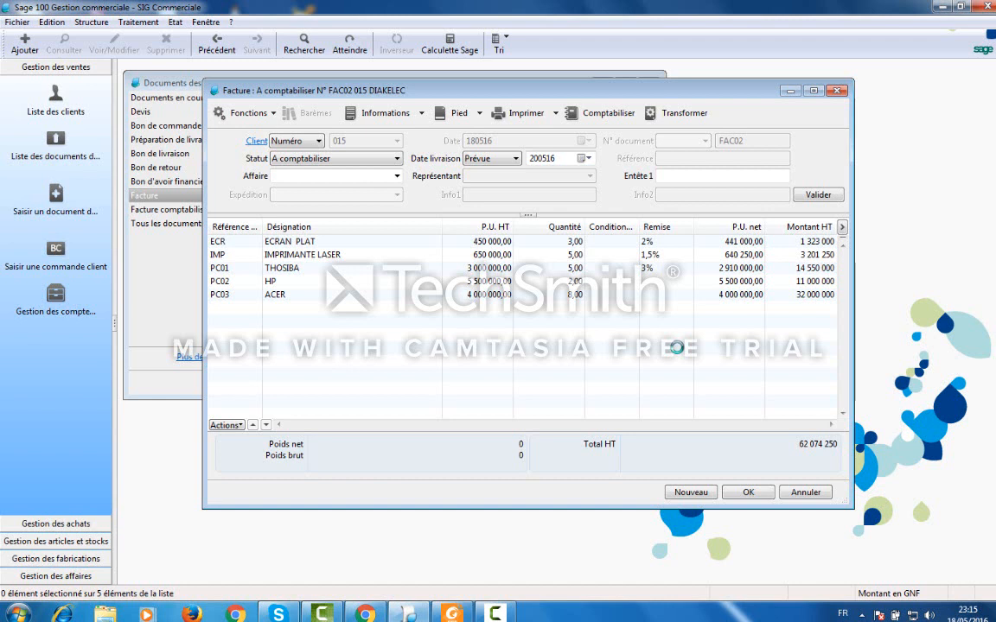
click(526, 116)
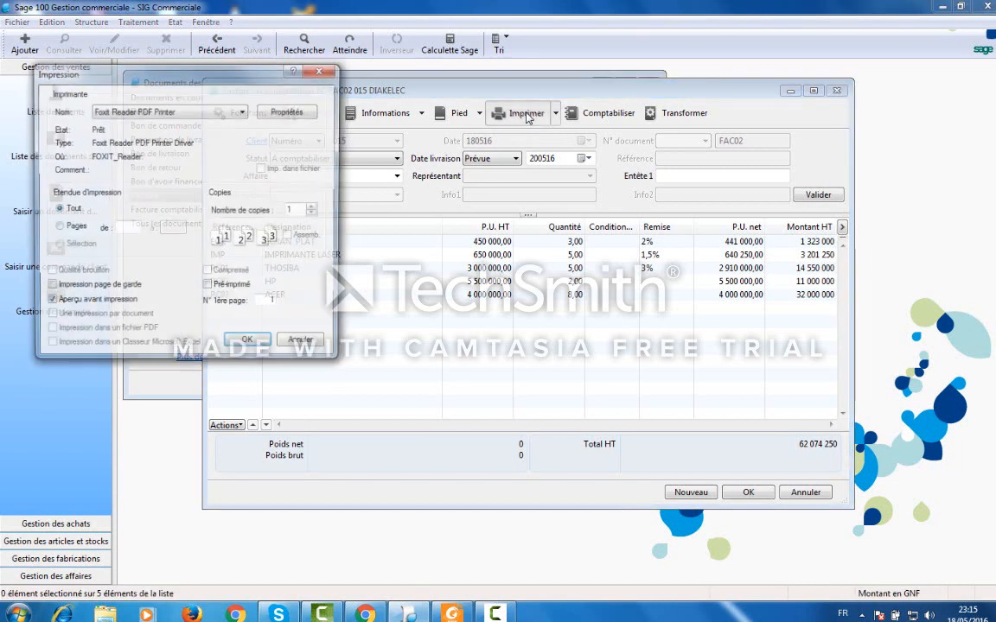
key(Return)
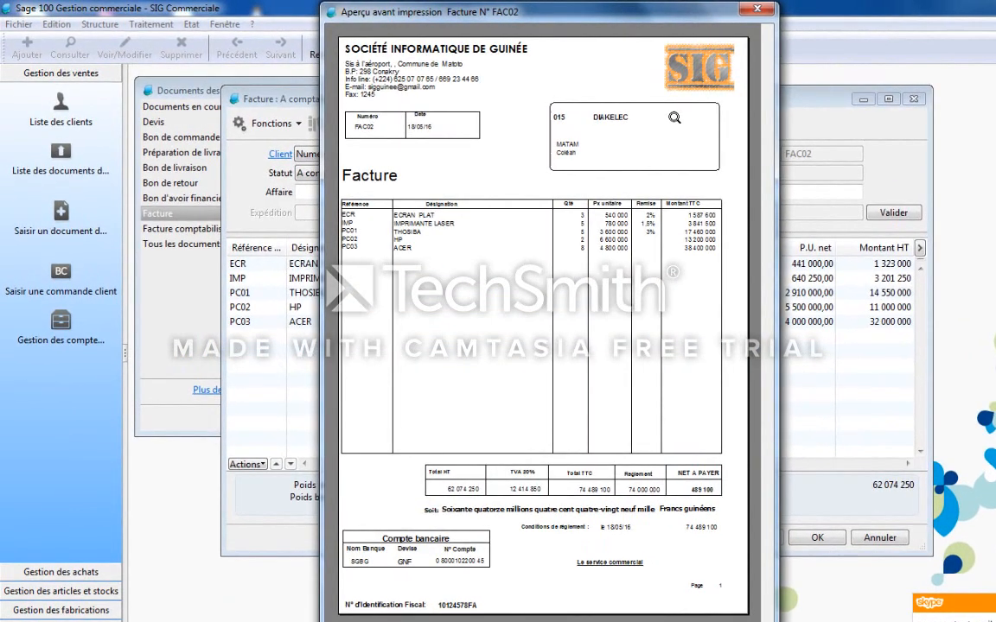
Step: Enlarge the invoice preview and examine it down to the totals and bank details, closing the preview and the invoice
click(661, 113)
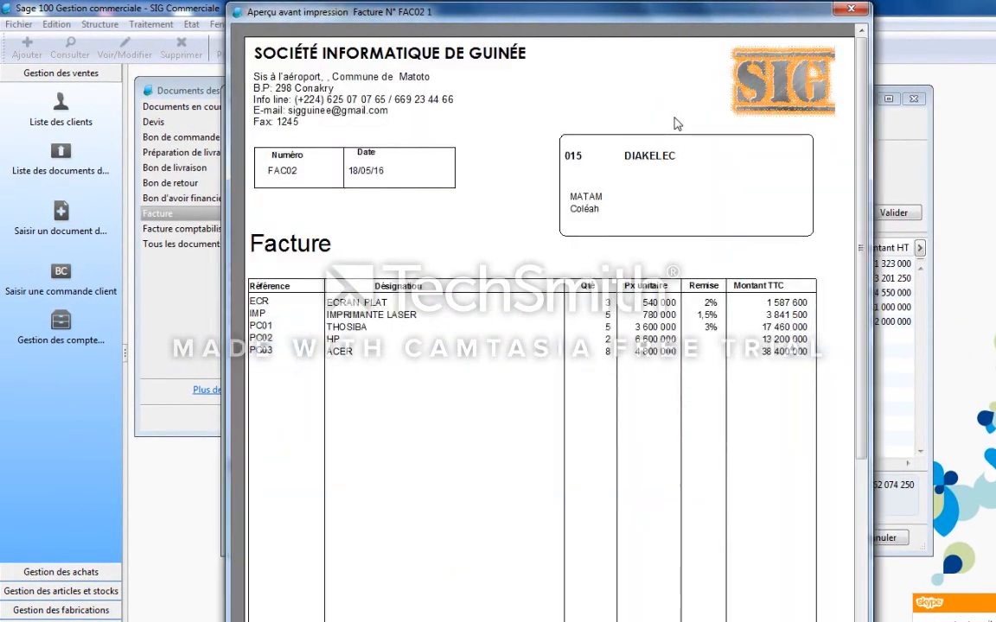
click(852, 367)
click(720, 320)
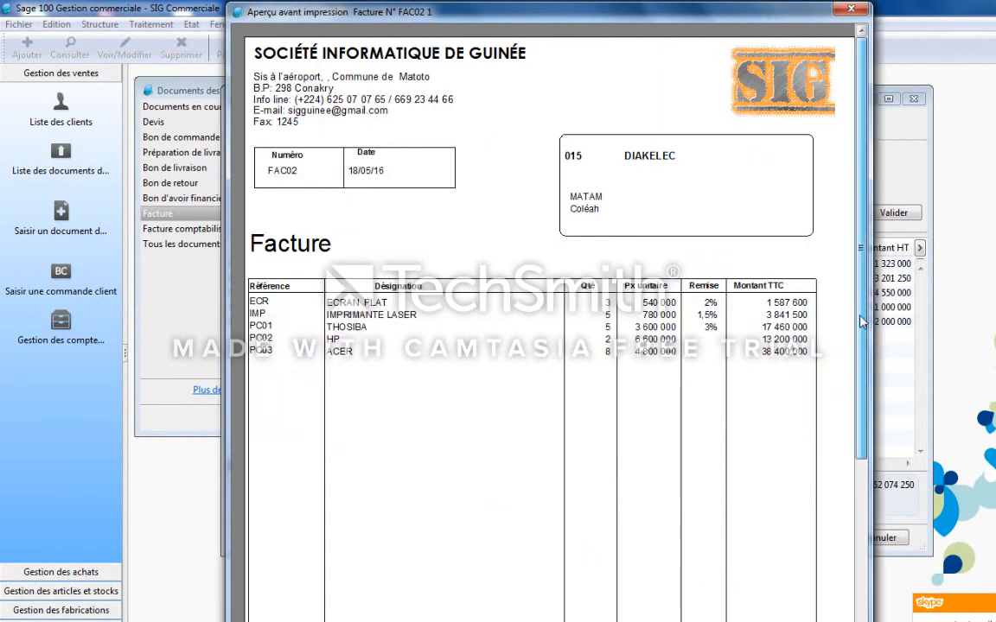
drag(860, 227, 858, 471)
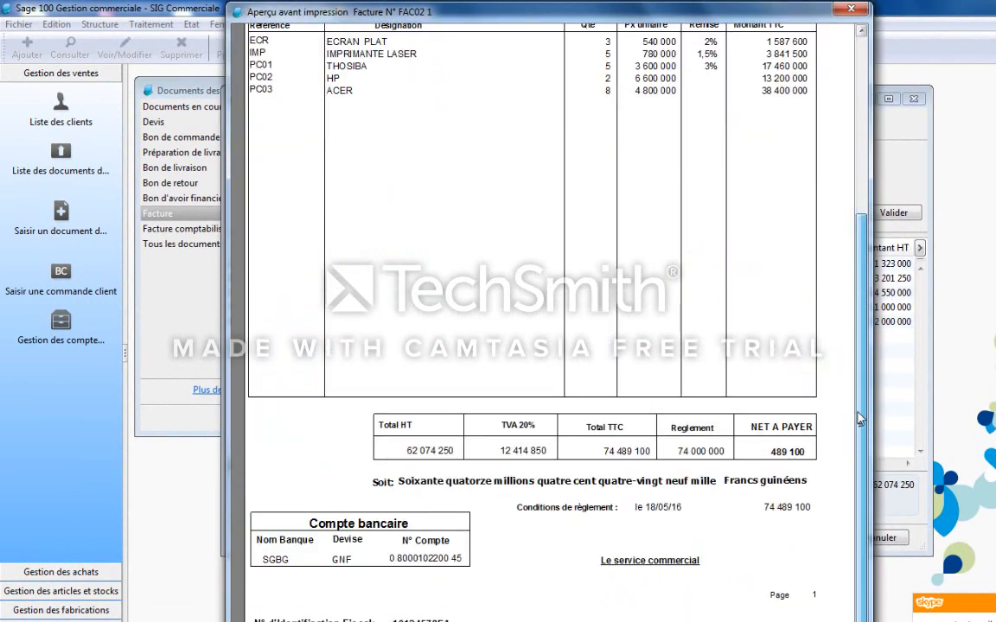
drag(858, 378, 856, 387)
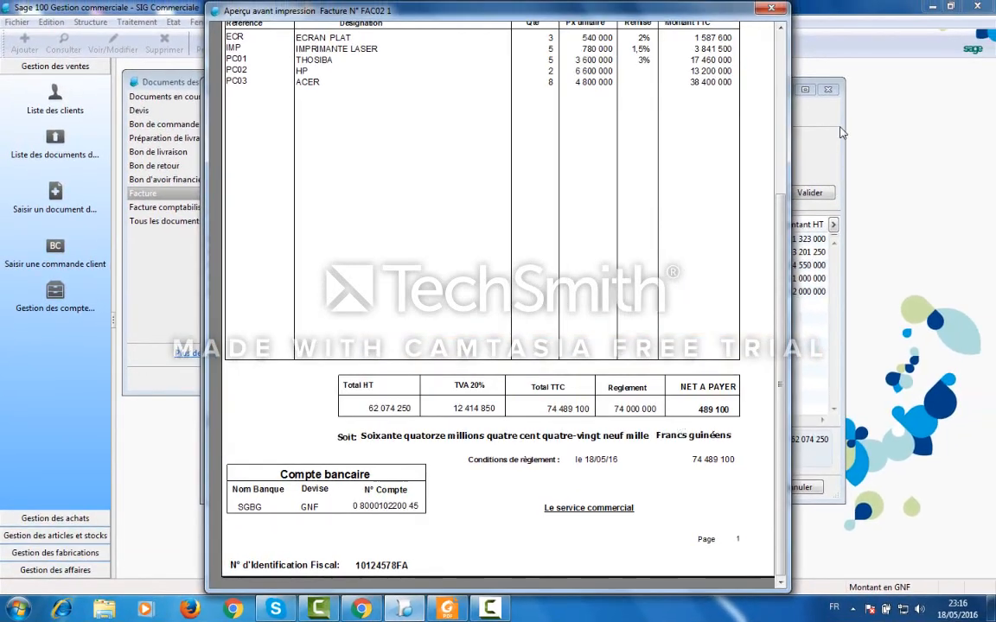
click(771, 8)
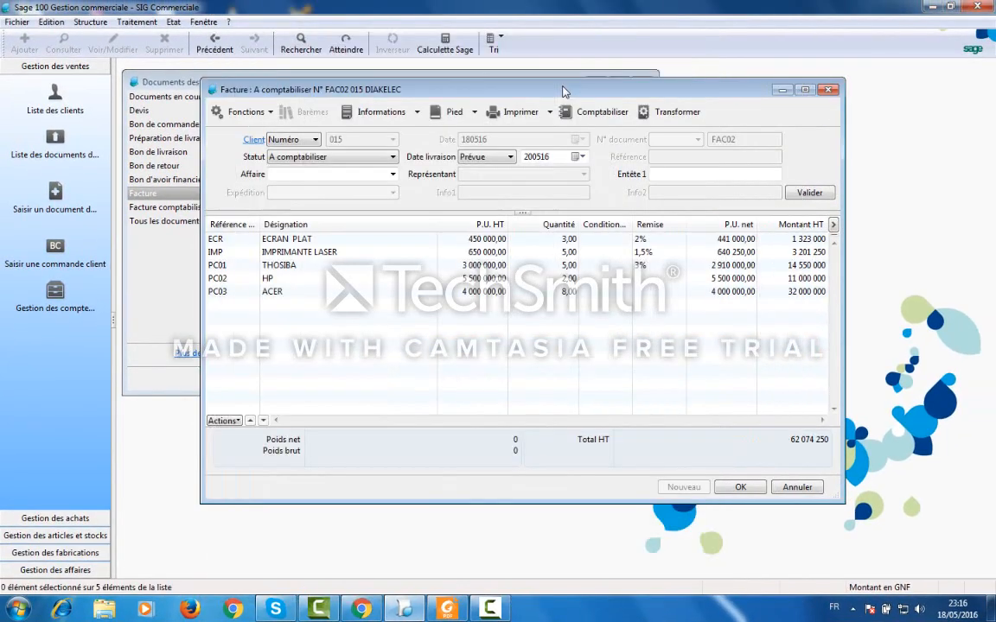
click(828, 90)
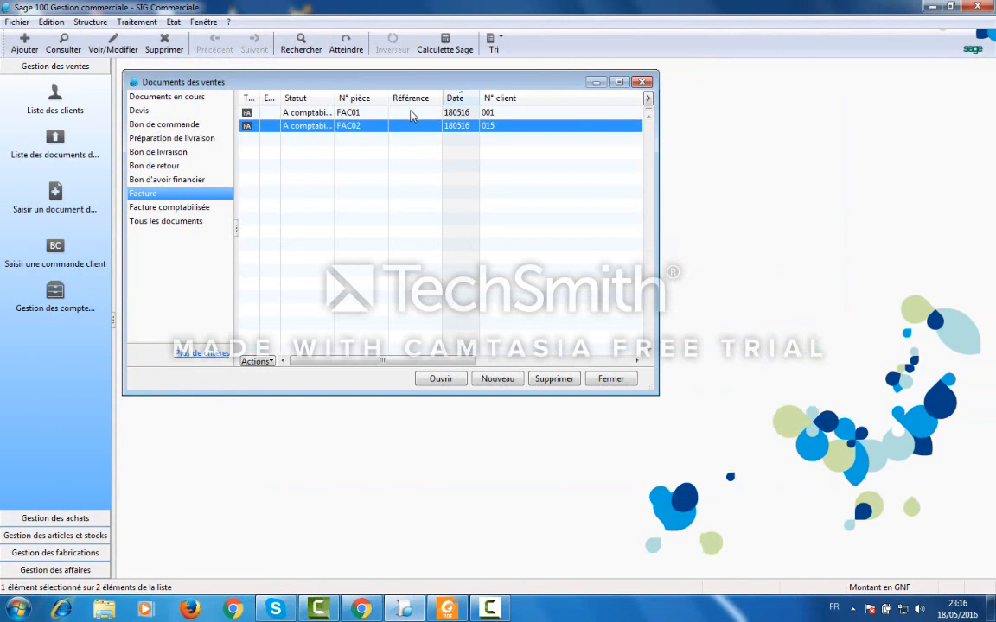
Step: Open invoice FAC01 in a maximized window and bring up its cash settlement form (Règlement)
click(412, 114)
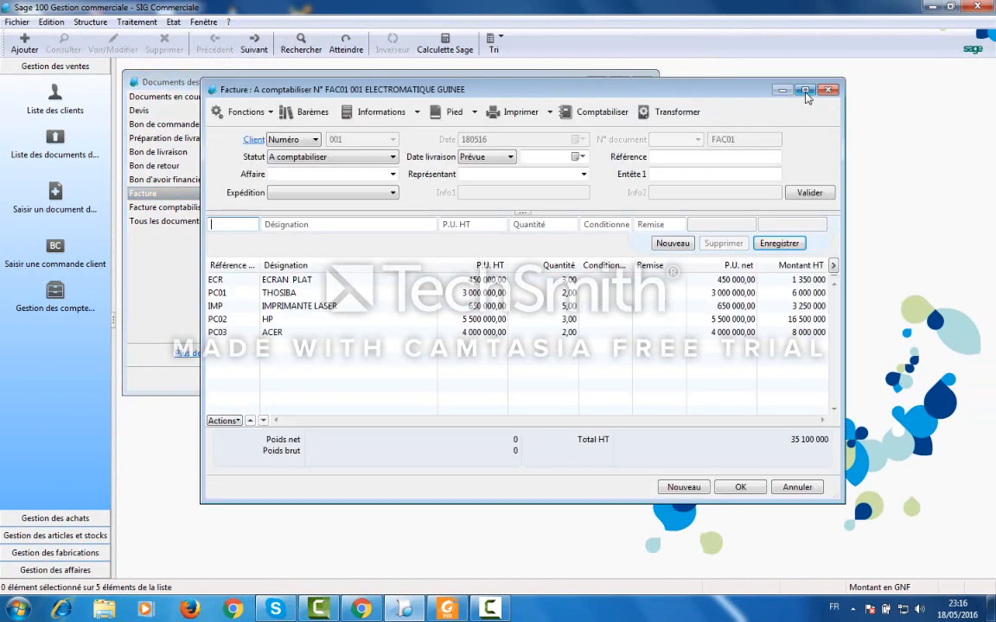
click(805, 91)
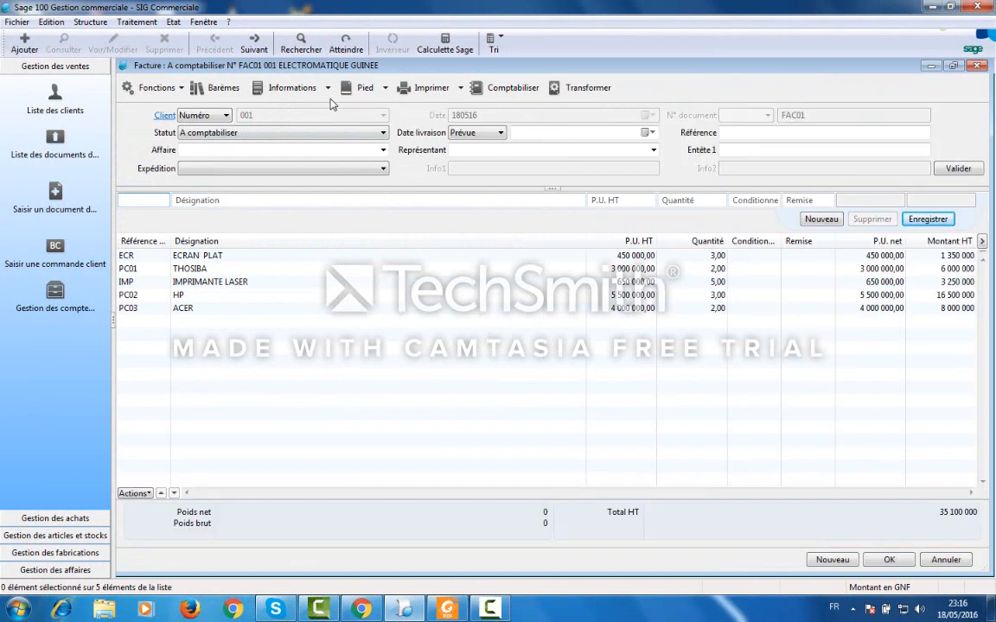
click(384, 89)
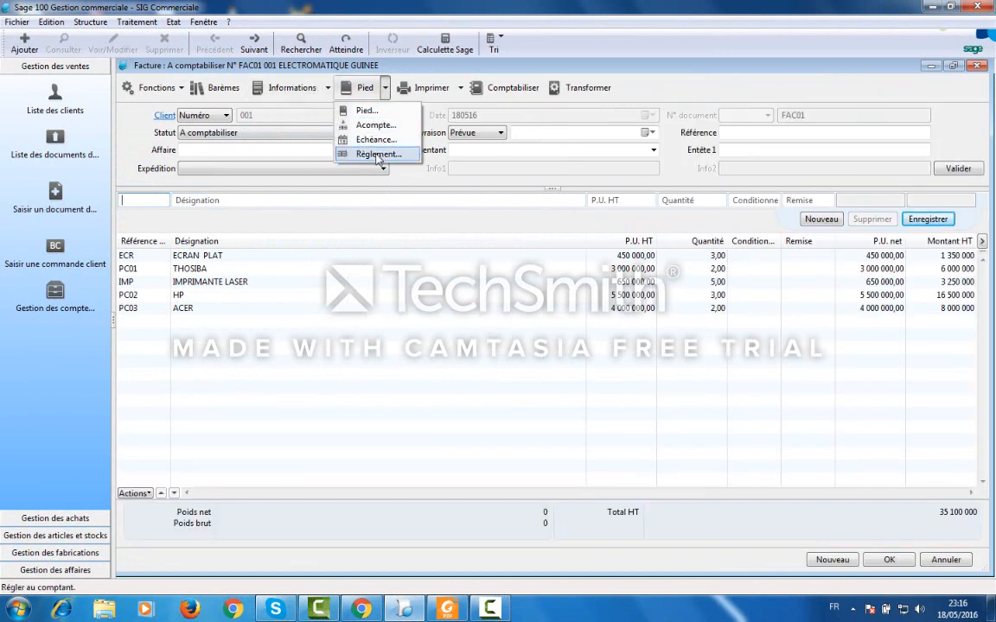
click(378, 154)
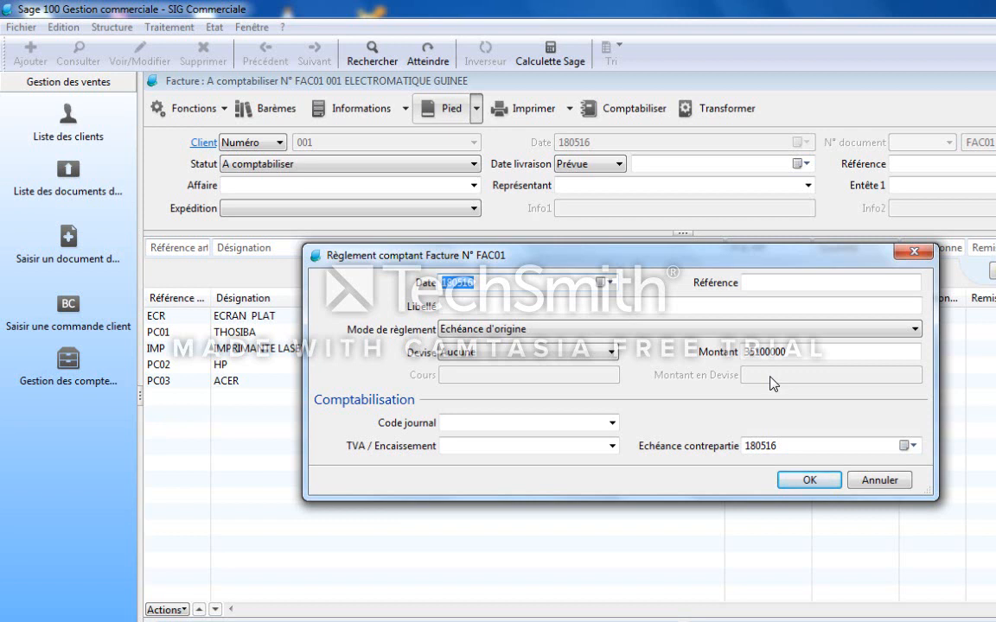
Step: Enter CHQ°0124567/ELECTROMATIC as the label (Libellé) of the settlement
click(514, 310)
text(C)
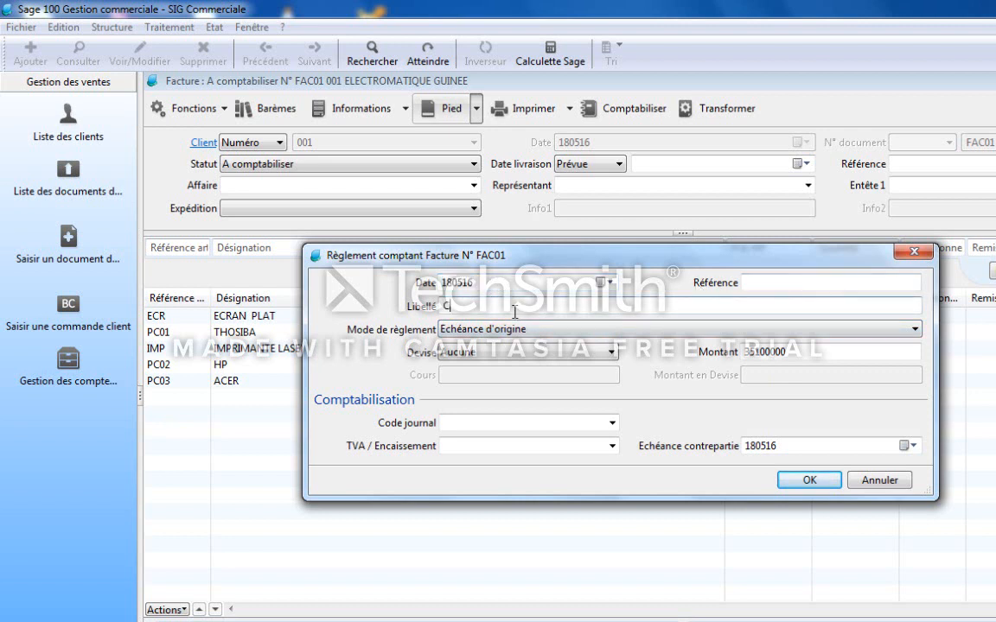
text(H)
text(Q+)
text(012456)
text(7/)
text(ELECTROM)
key(Tab)
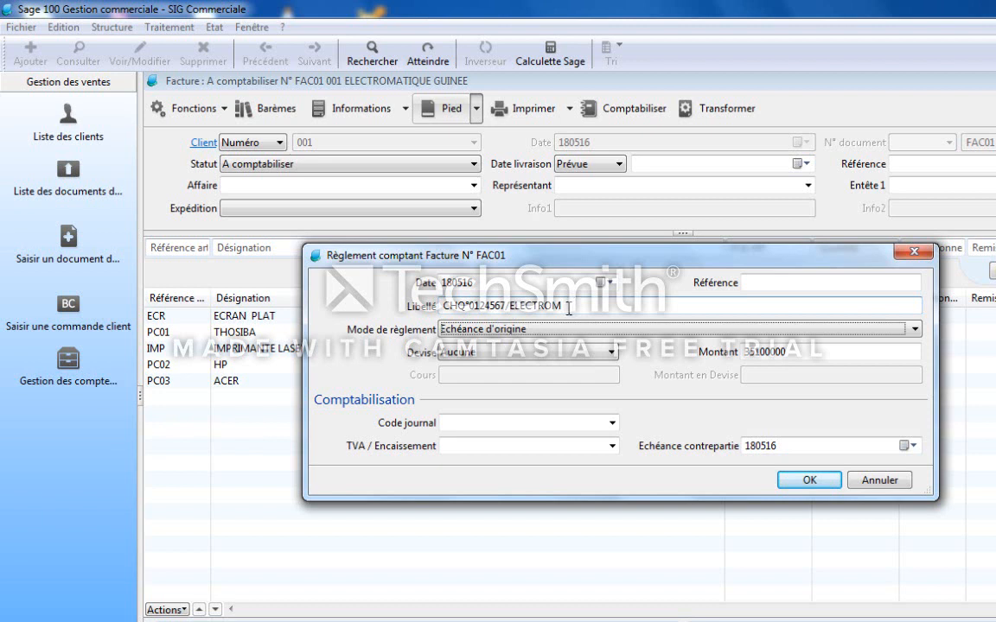
click(572, 308)
key(BackSpace)
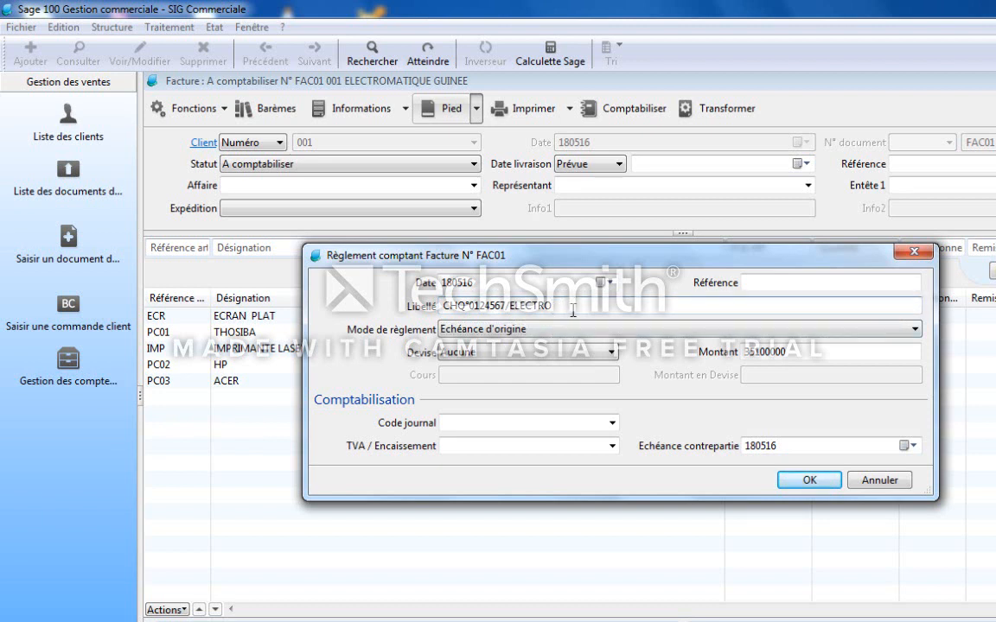
text(MATIC)
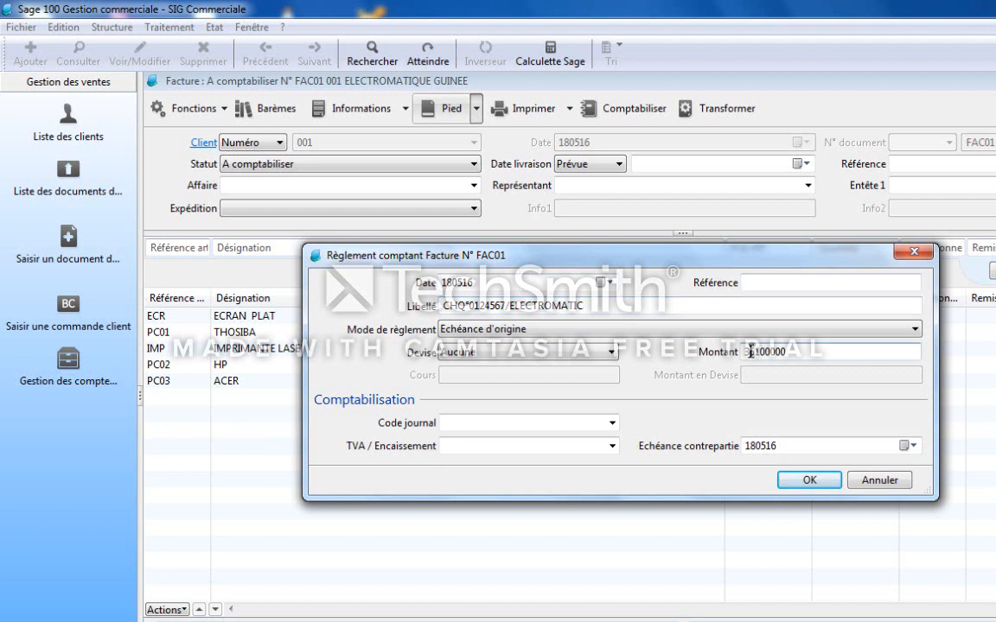
Step: Set the settlement amount to 30000000 and choose the bank journal SGBG Société Générale de Banque as its journal code
drag(822, 351, 748, 351)
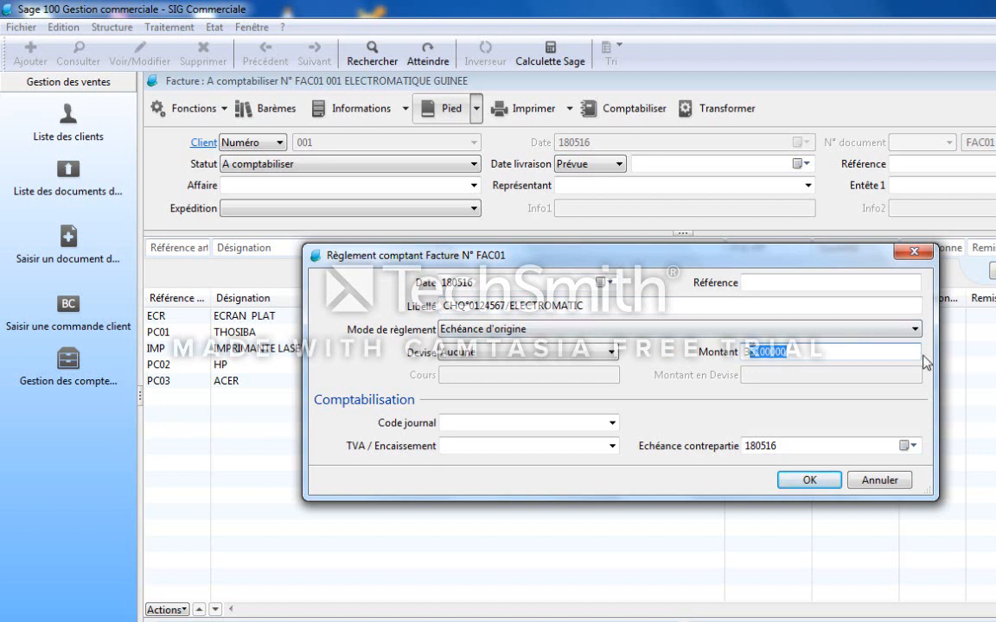
text(0000000)
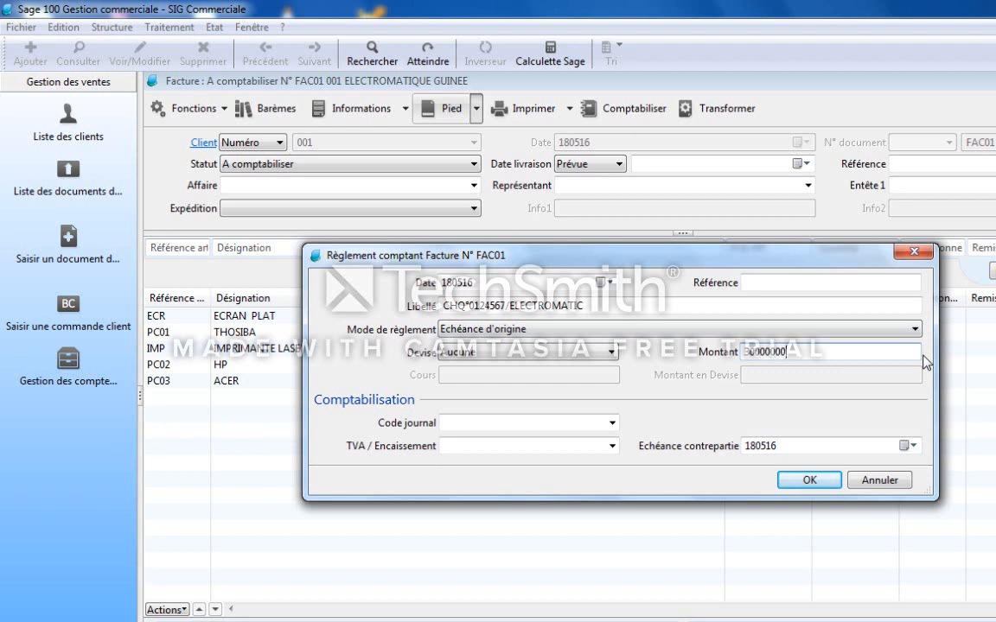
click(611, 423)
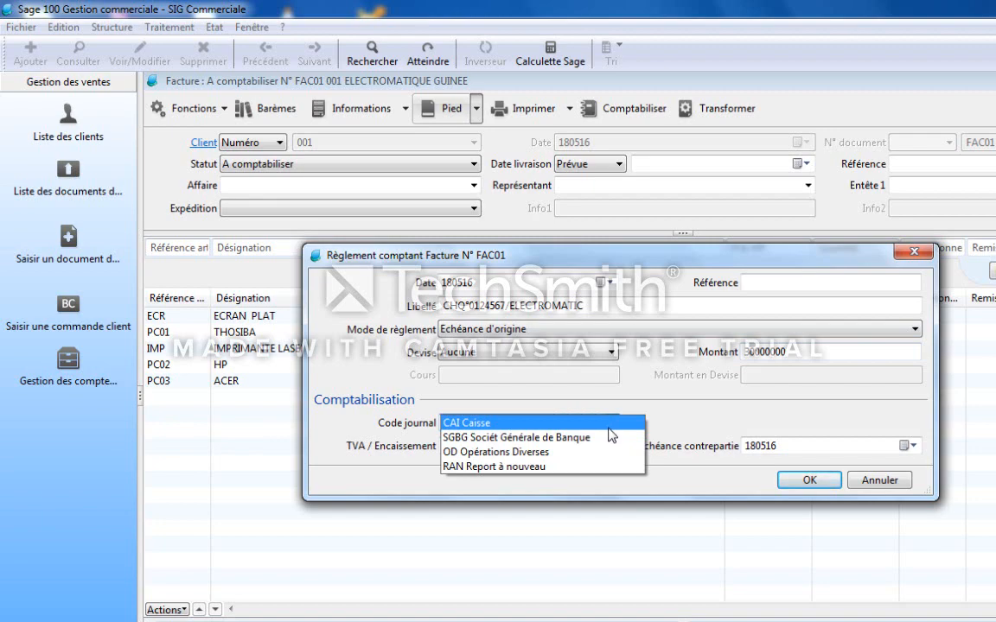
click(607, 437)
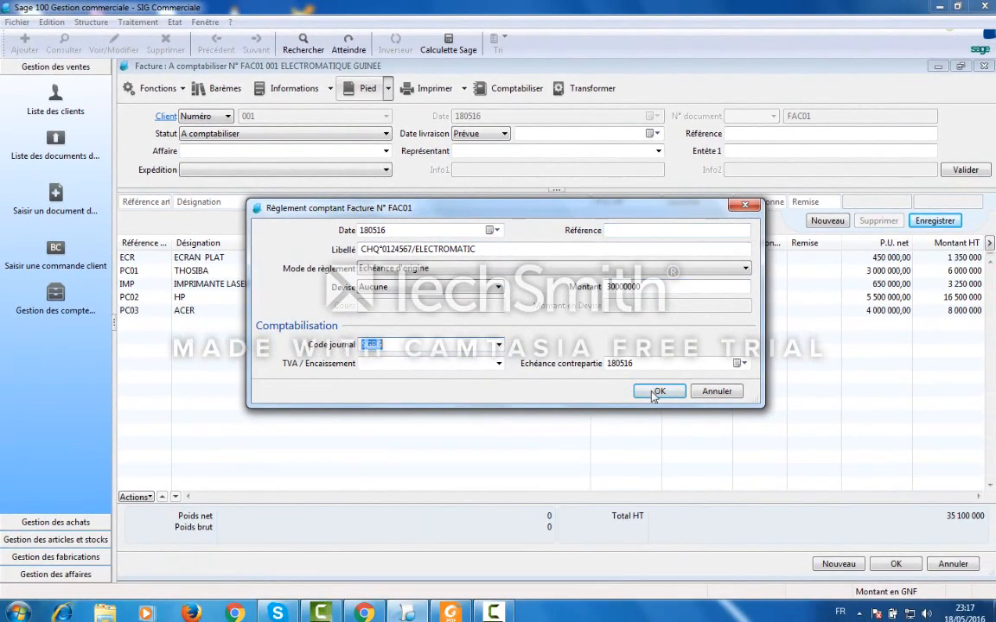
Step: Validate the settlement and examine an enlarged print preview of invoice FAC01 down to the totals and net payable, closing it at the end
click(657, 391)
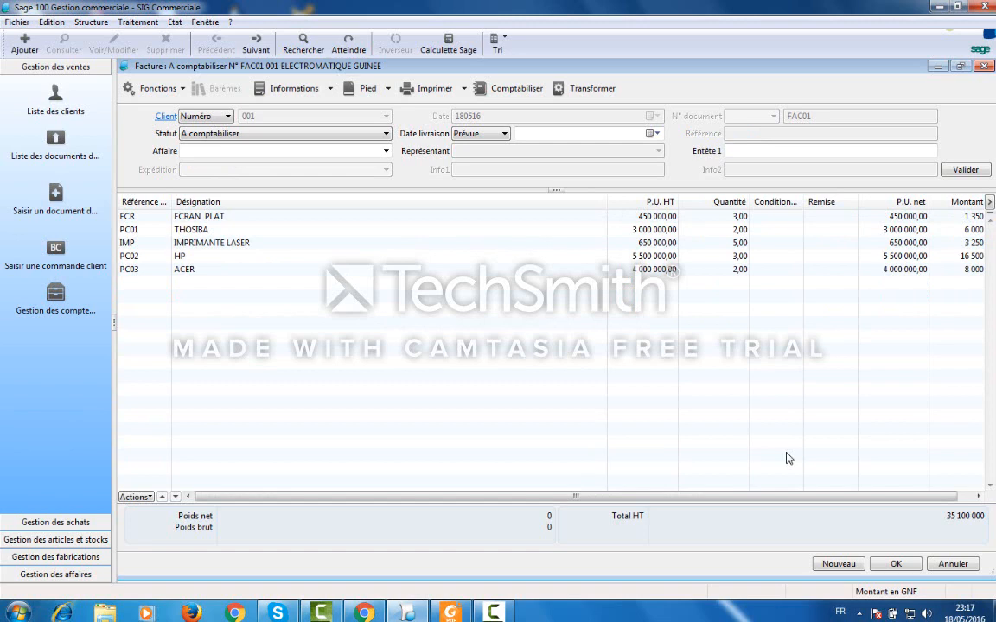
click(444, 93)
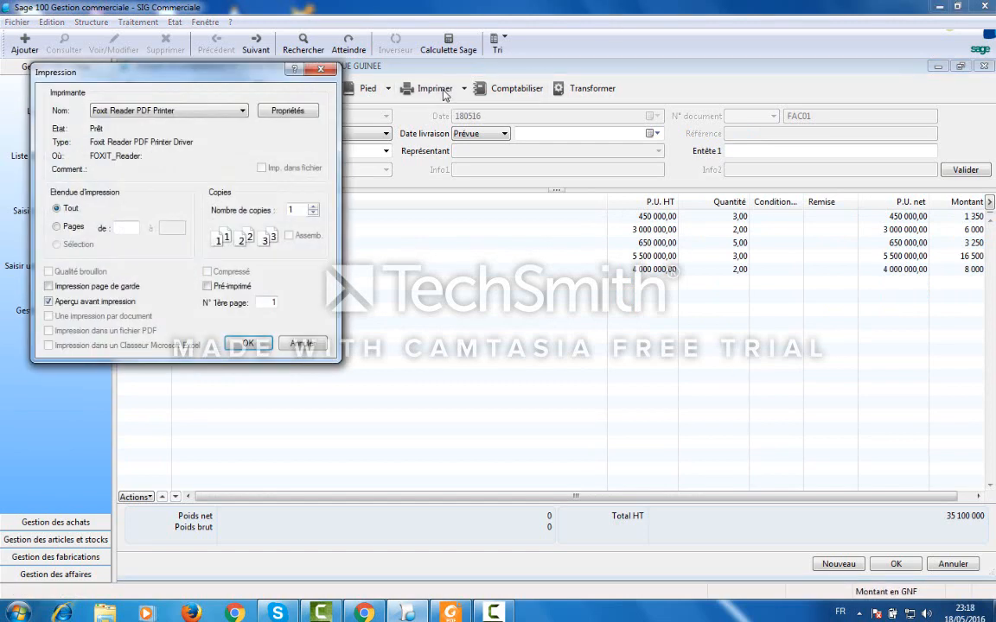
key(Return)
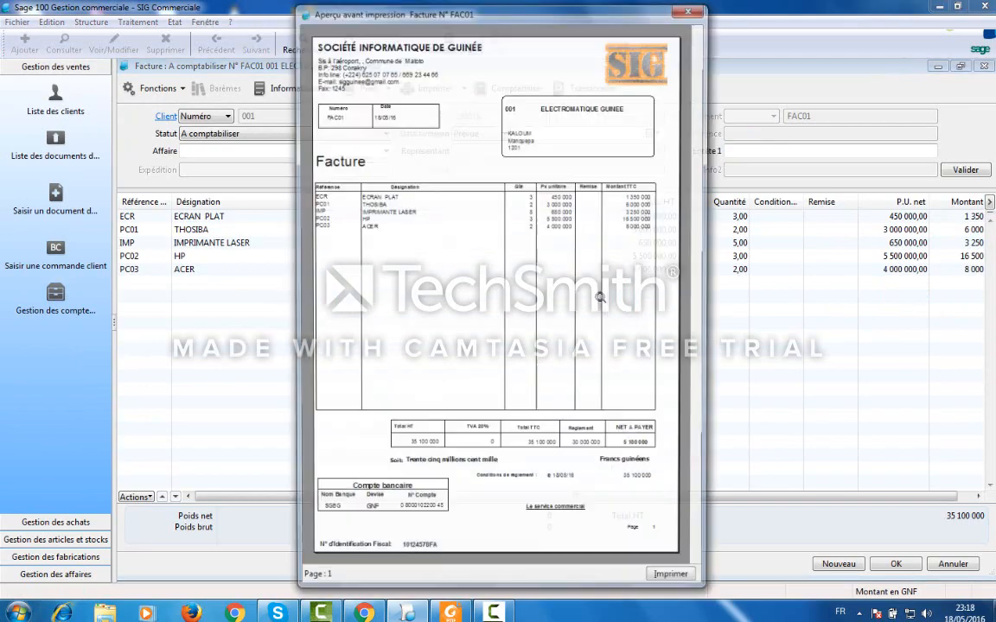
click(558, 293)
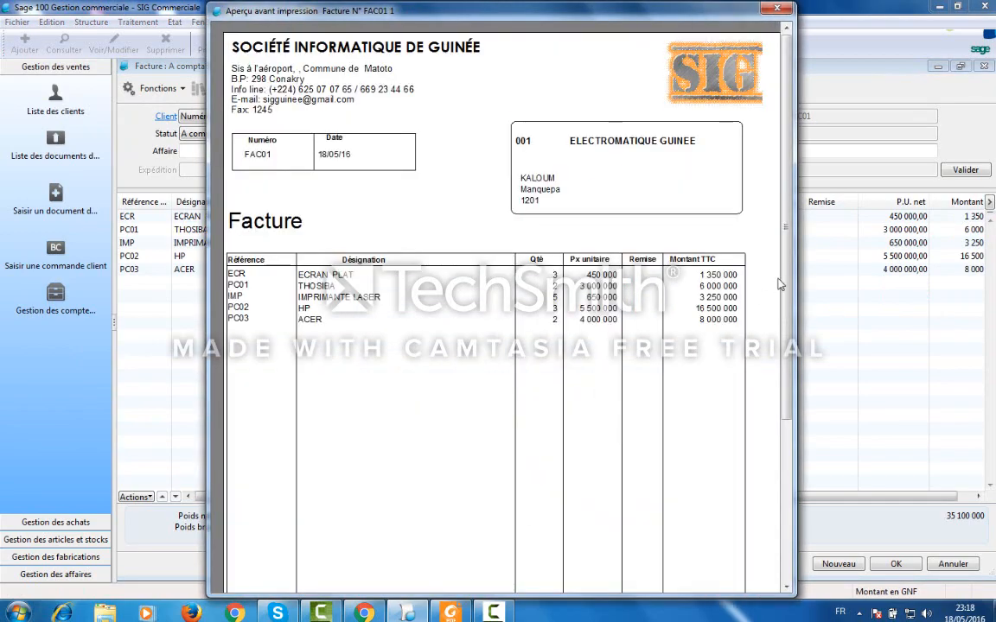
scroll(778, 432, down, 5)
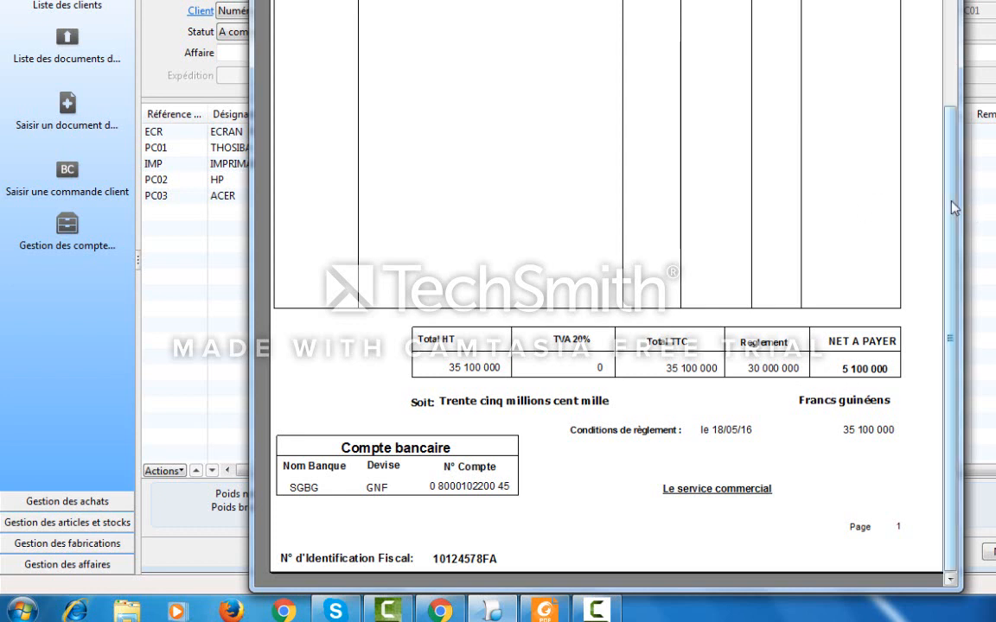
drag(954, 207, 954, 200)
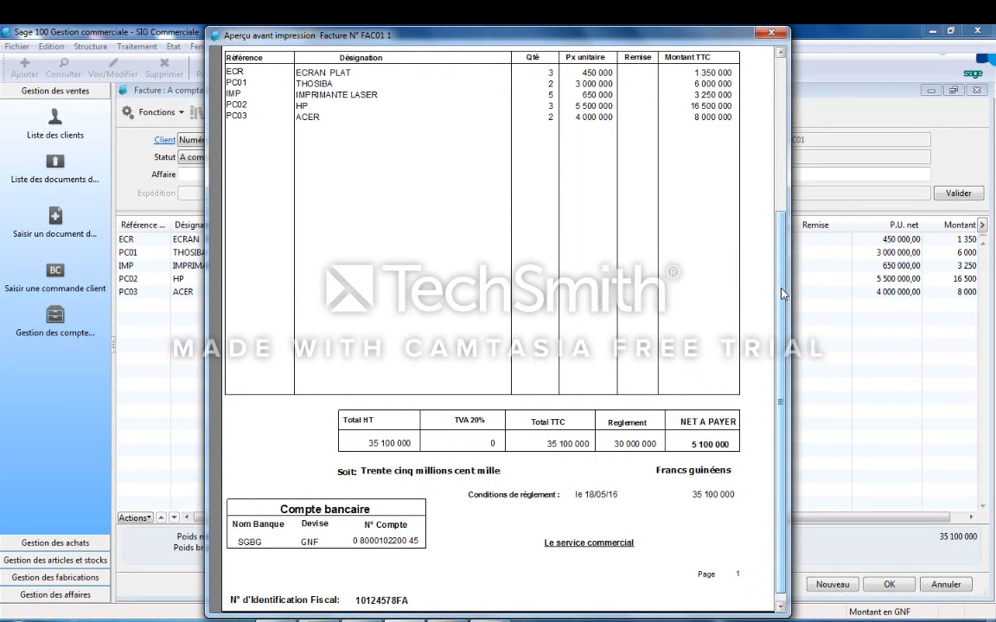
drag(783, 294, 776, 41)
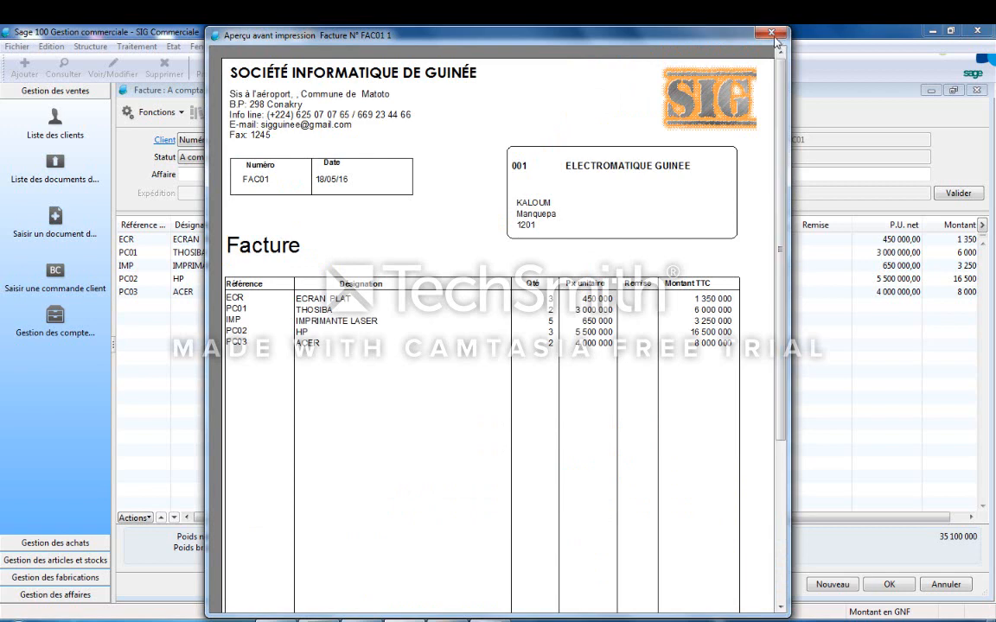
click(771, 34)
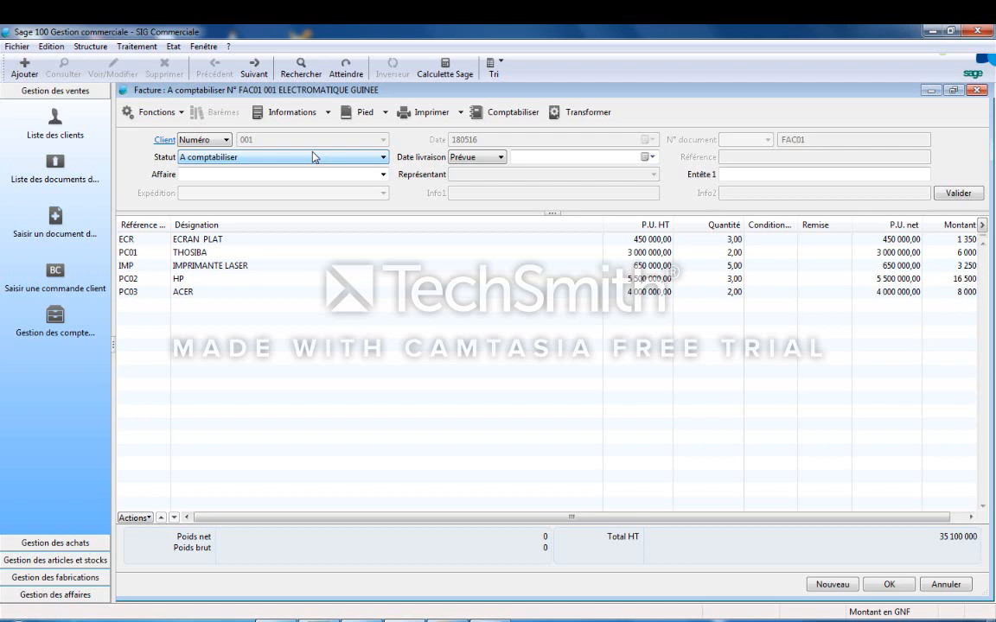
Step: Open the customer settlements entry (Saisie des règlements clients) and display the settled payments of the client ELECTROMATIQUE GUINEE
click(141, 52)
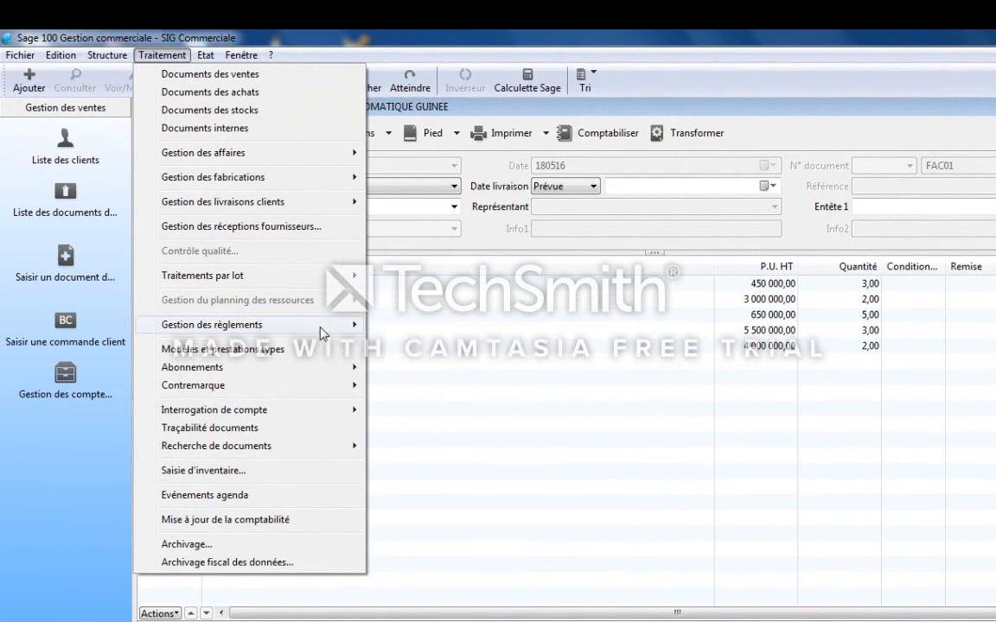
mouse_move(320, 333)
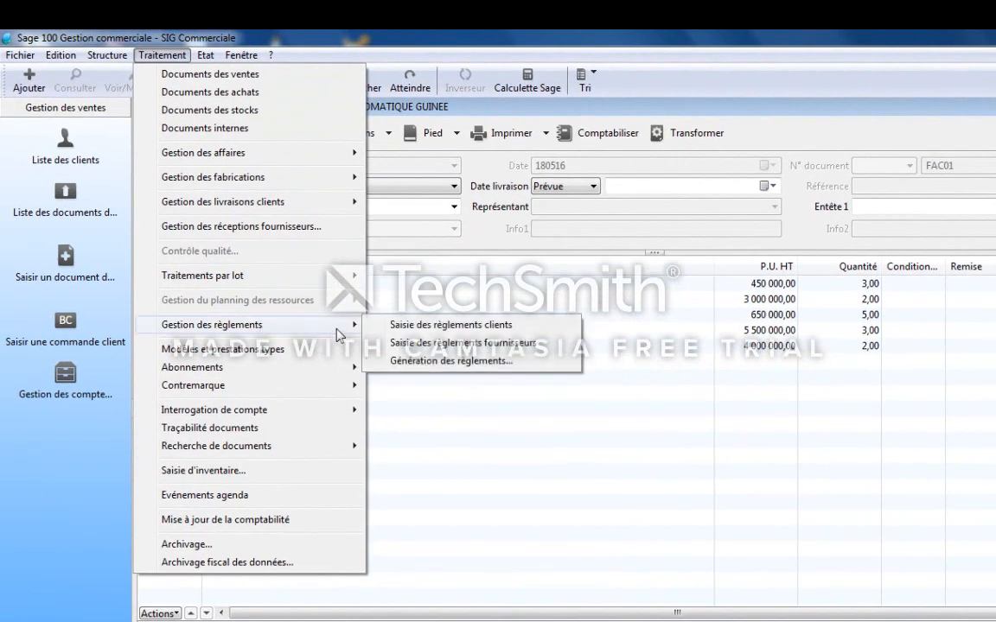
click(397, 325)
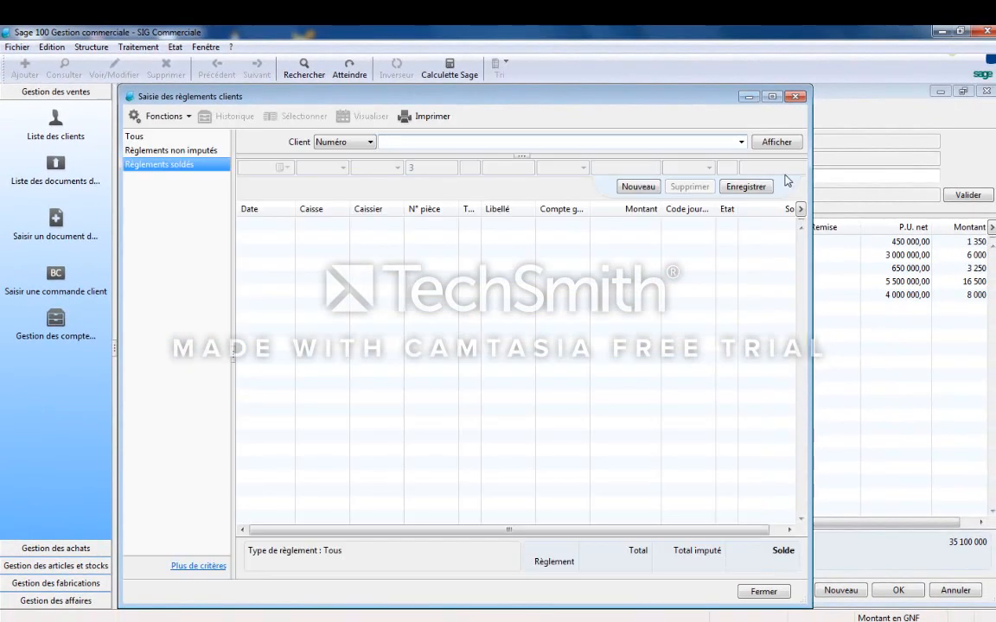
click(741, 142)
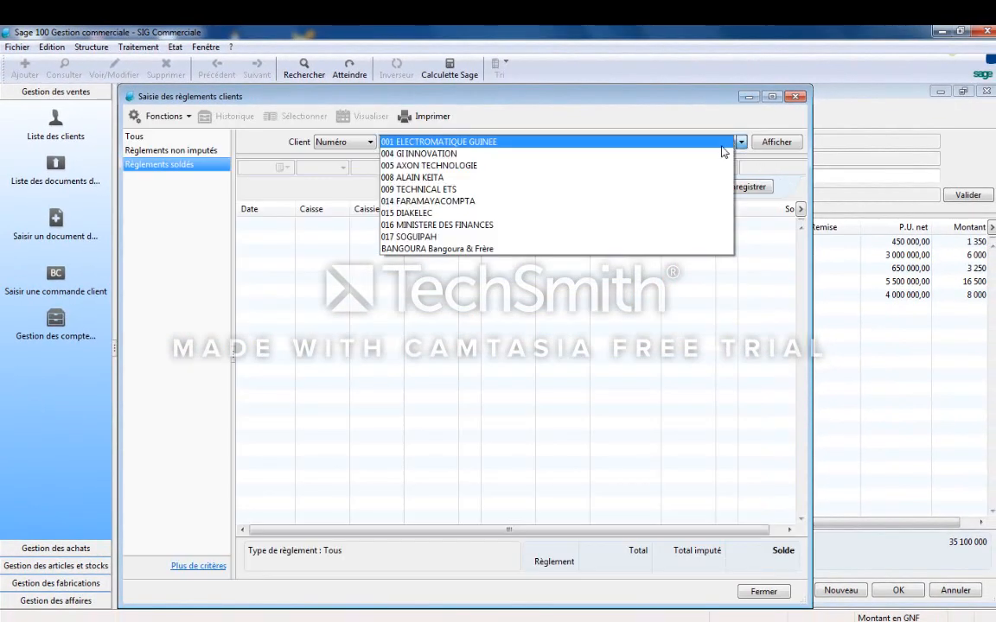
click(740, 143)
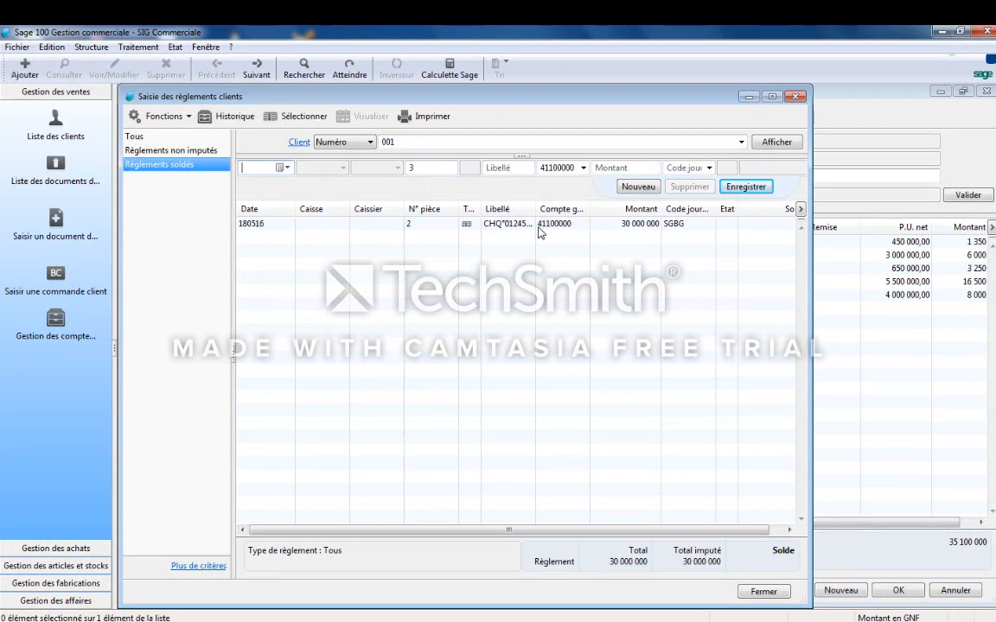
Step: Set the amount of the client's cheque settlement to 35100000, save it and close the customer settlements window
click(541, 226)
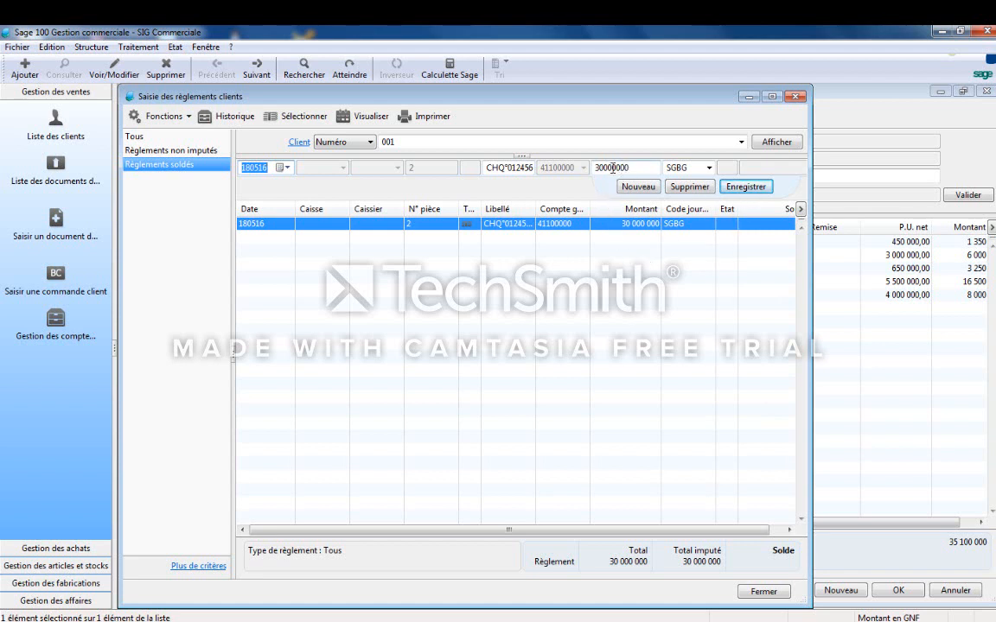
drag(631, 169, 601, 170)
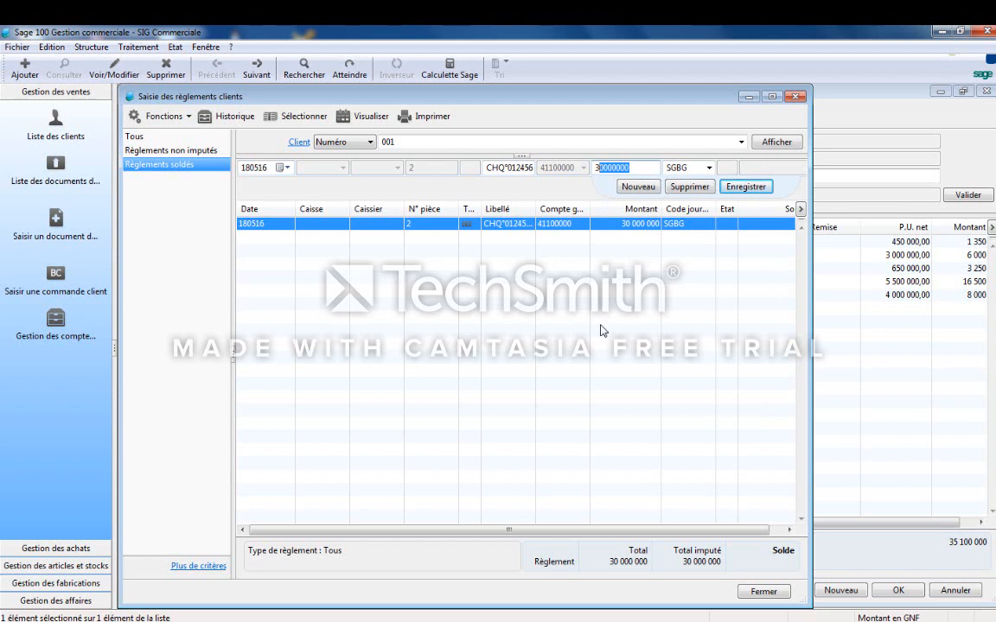
text(51)
key(Return)
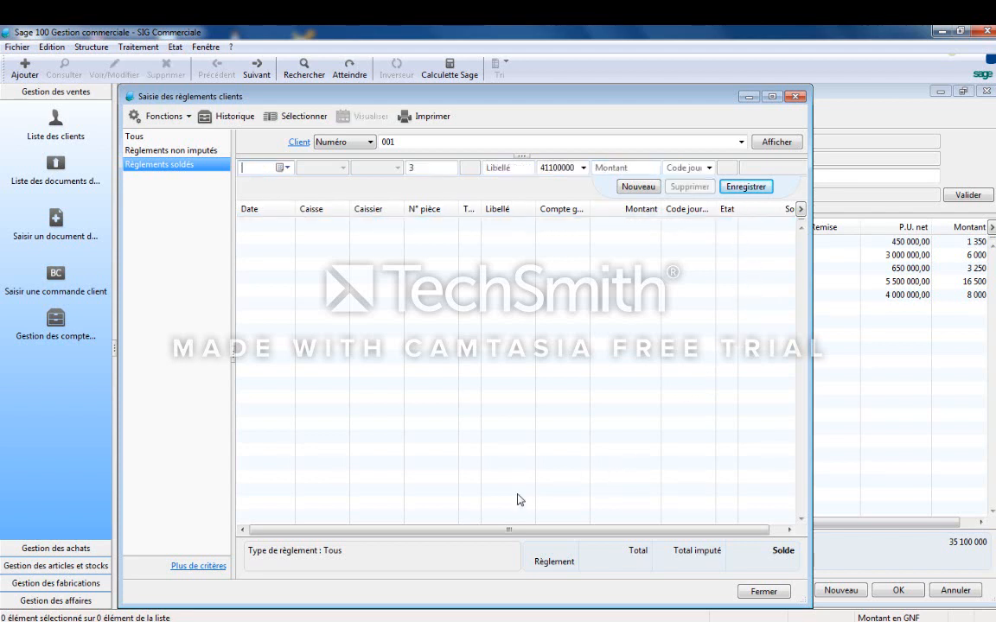
click(762, 592)
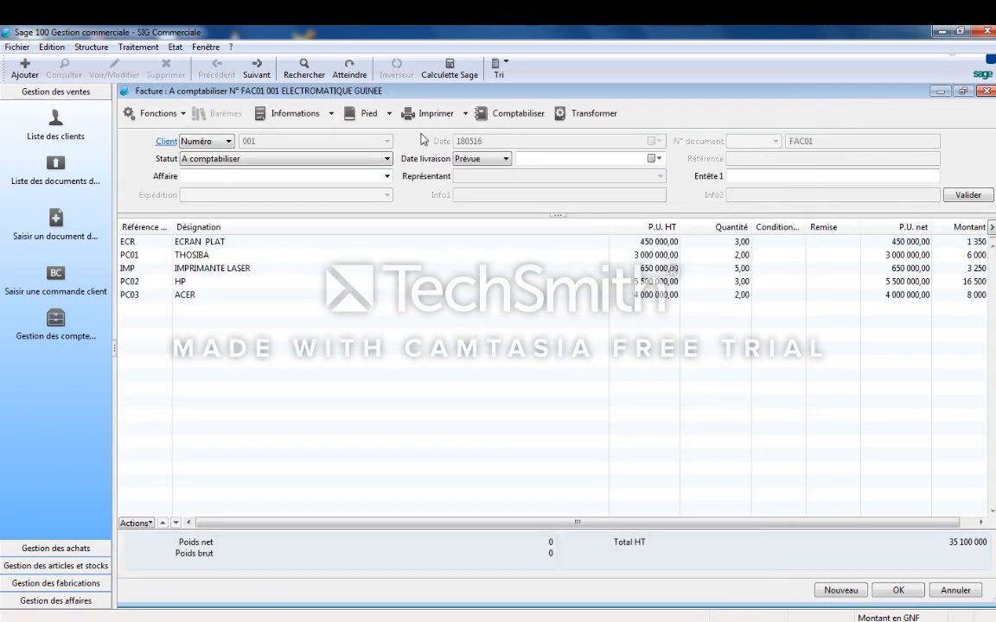
Step: Check the settlement and net payable amounts in a fresh enlarged preview of invoice FAC01, closing the preview
click(435, 113)
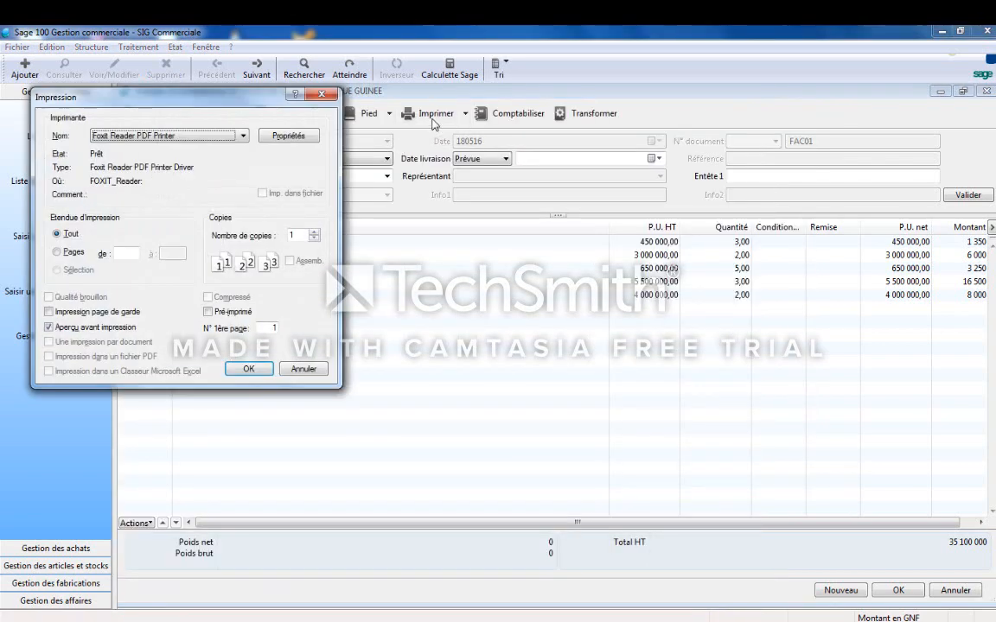
key(Return)
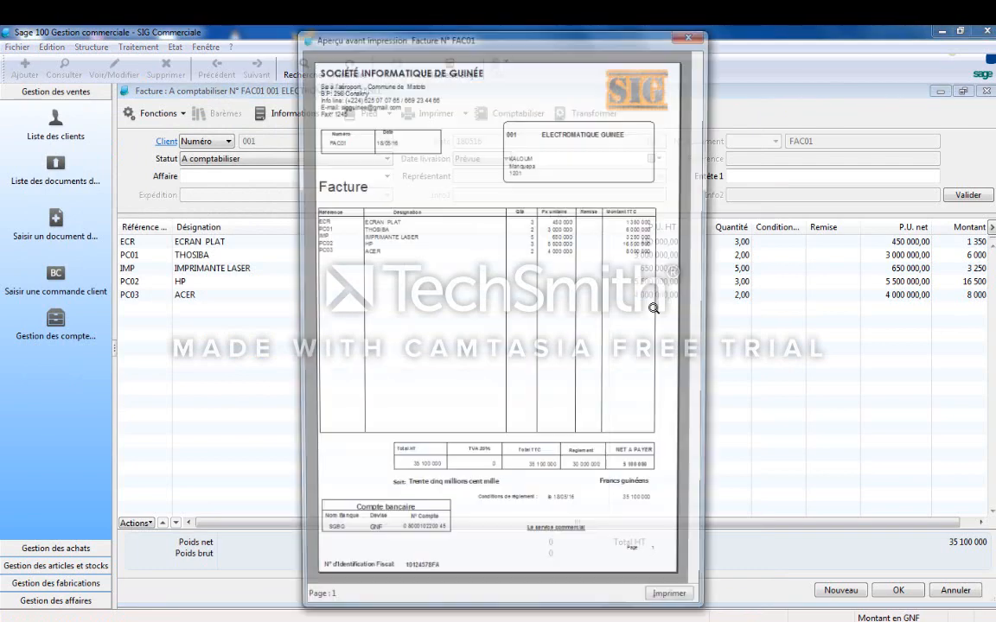
click(585, 416)
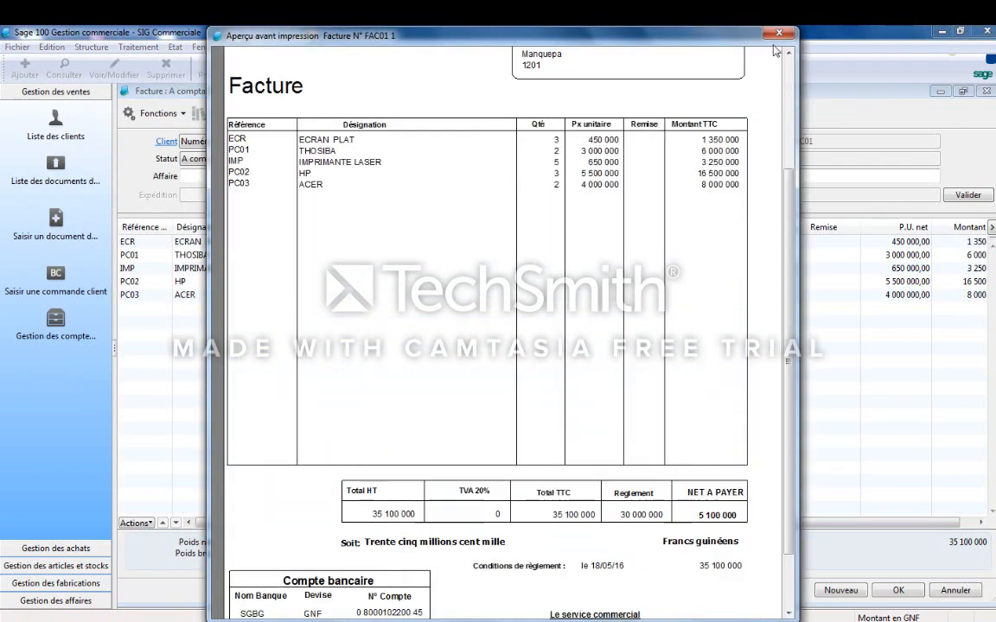
click(776, 34)
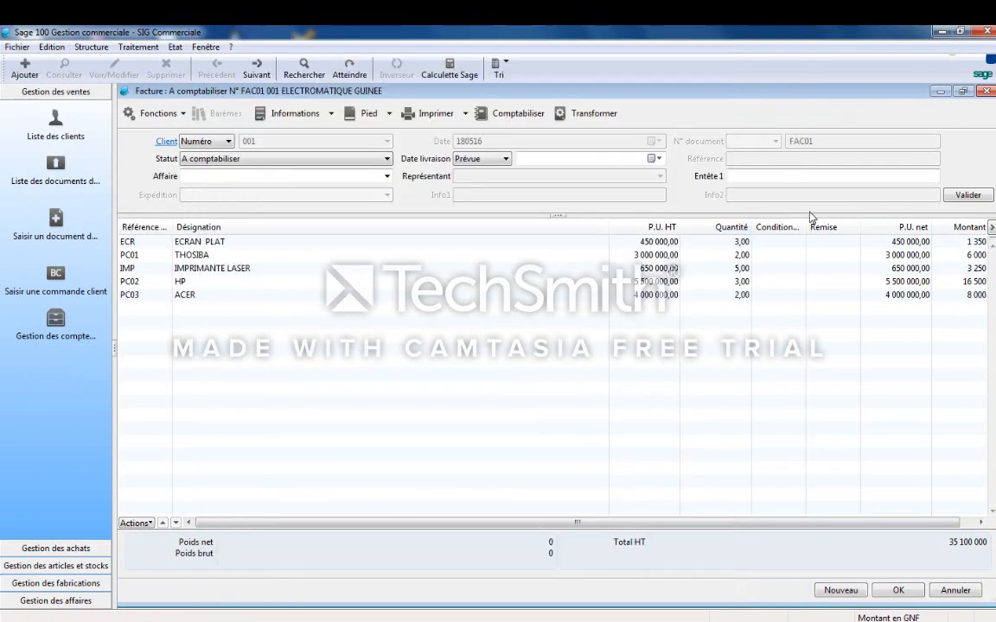
Step: Validate invoice FAC01, reopen it from the sales documents list to check its lines, and close it again
click(895, 589)
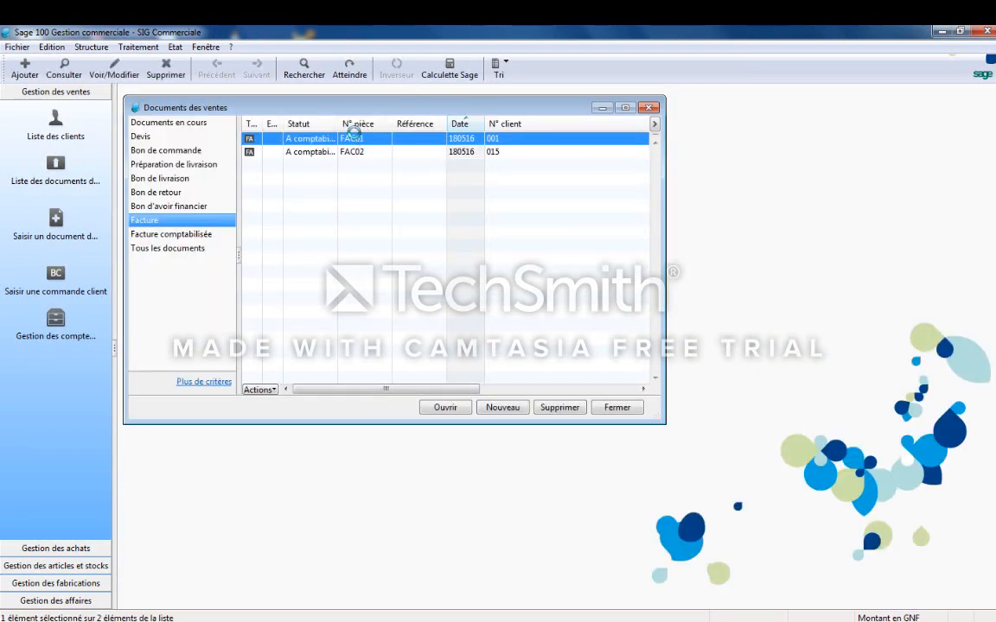
double_click(353, 138)
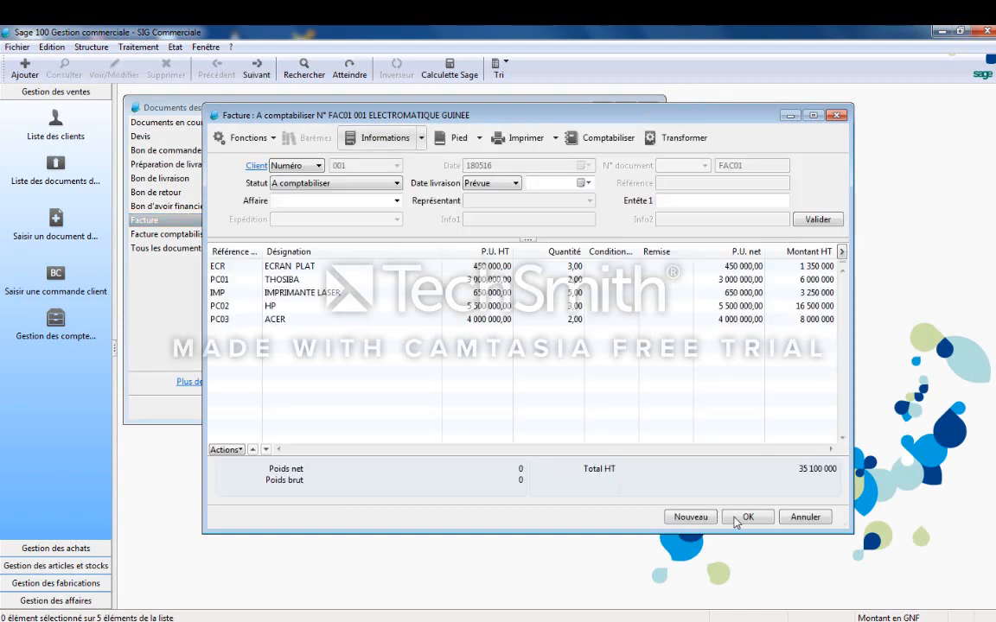
click(740, 519)
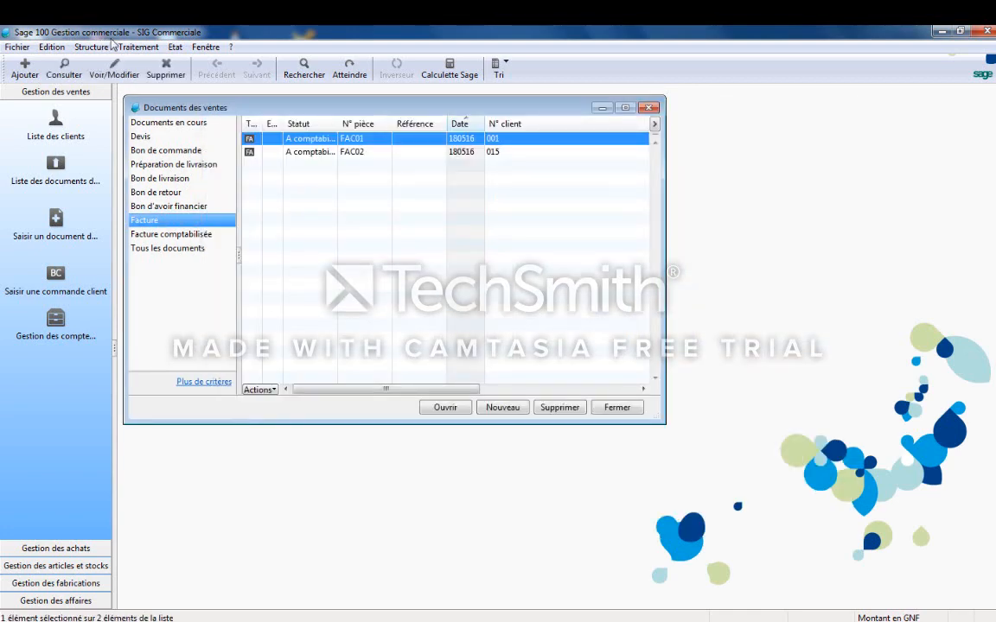
Step: Reopen the customer settlements entry and choose ELECTROMATIQUE GUINEE as the client
click(135, 46)
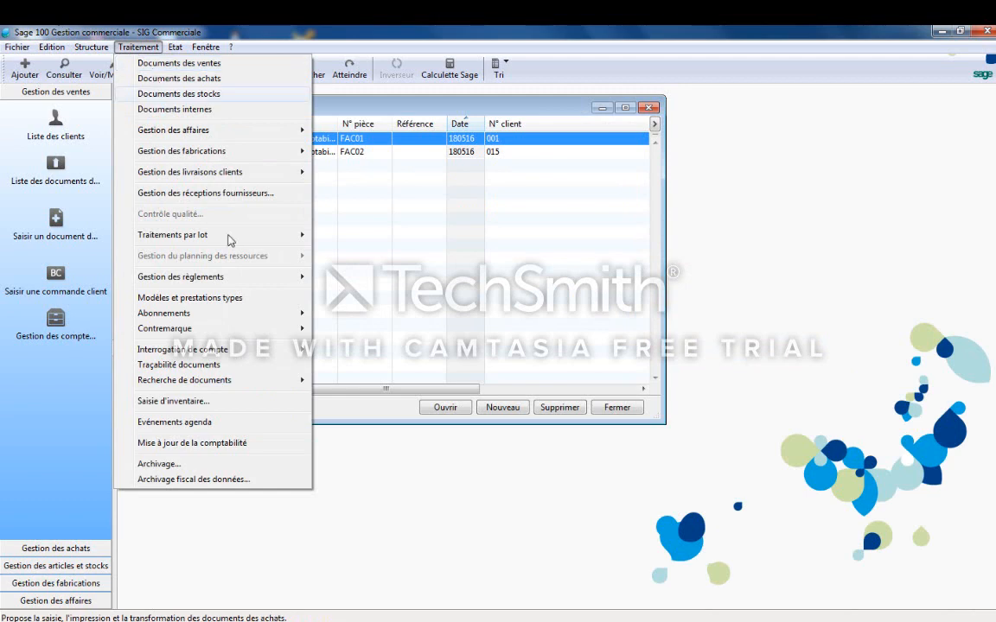
mouse_move(276, 278)
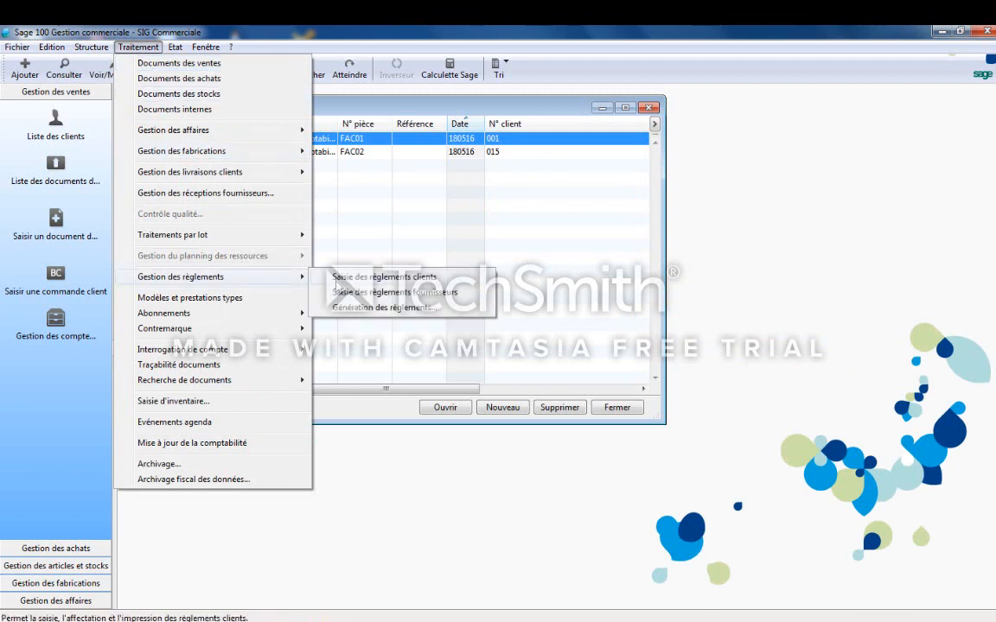
click(363, 277)
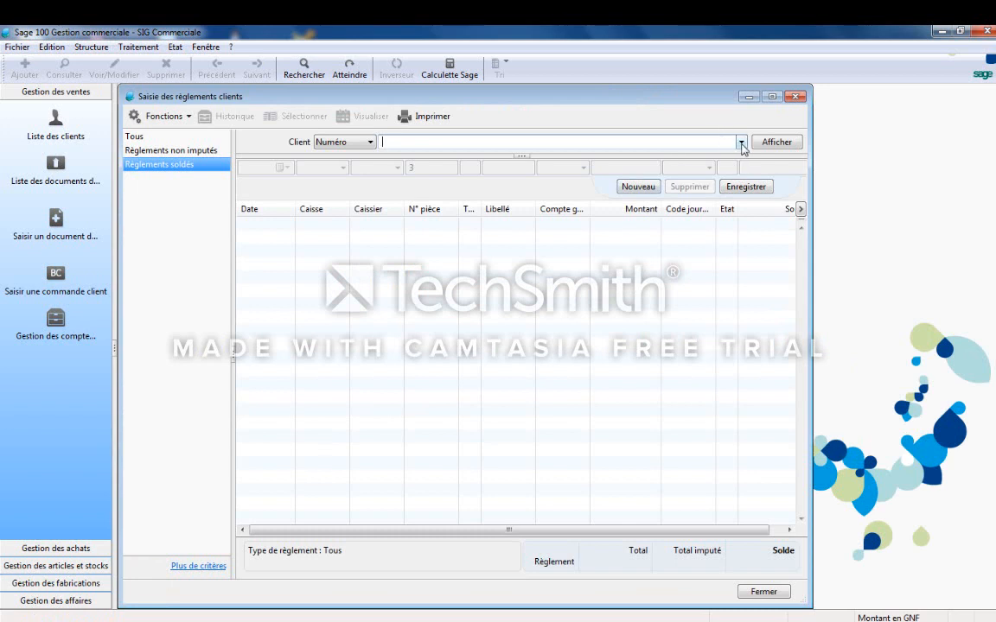
click(741, 143)
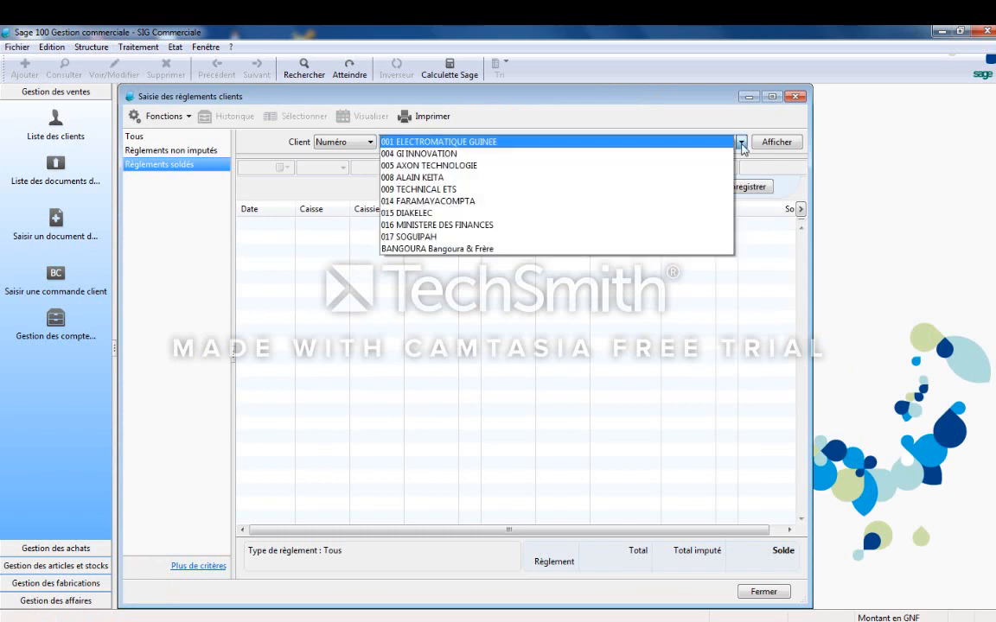
click(741, 143)
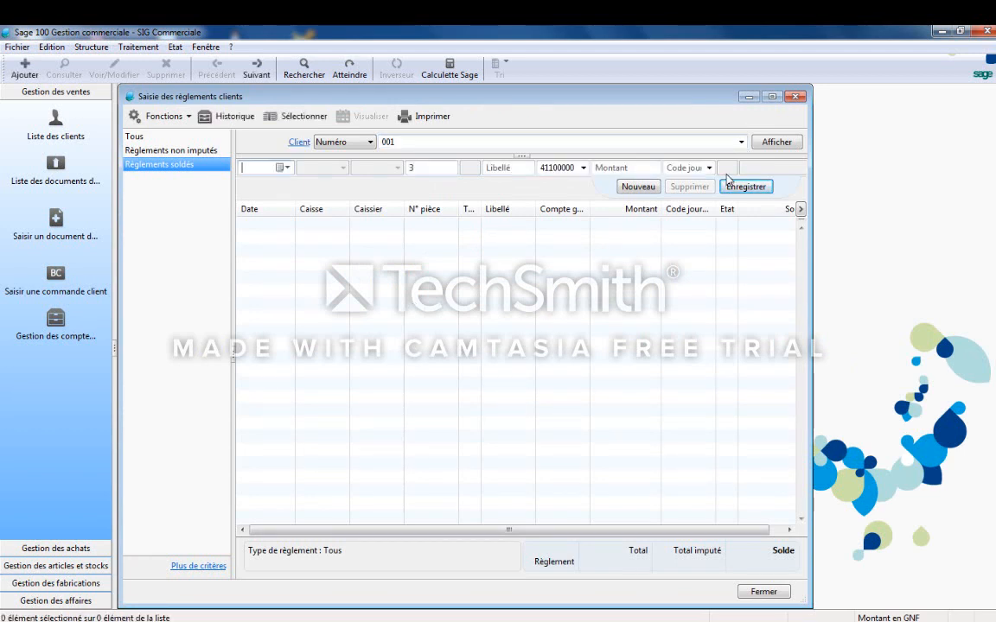
Step: Compare the client's unallocated (non imputés) and settled (soldés) payments, and select the cheque settlement among the unallocated ones
click(183, 153)
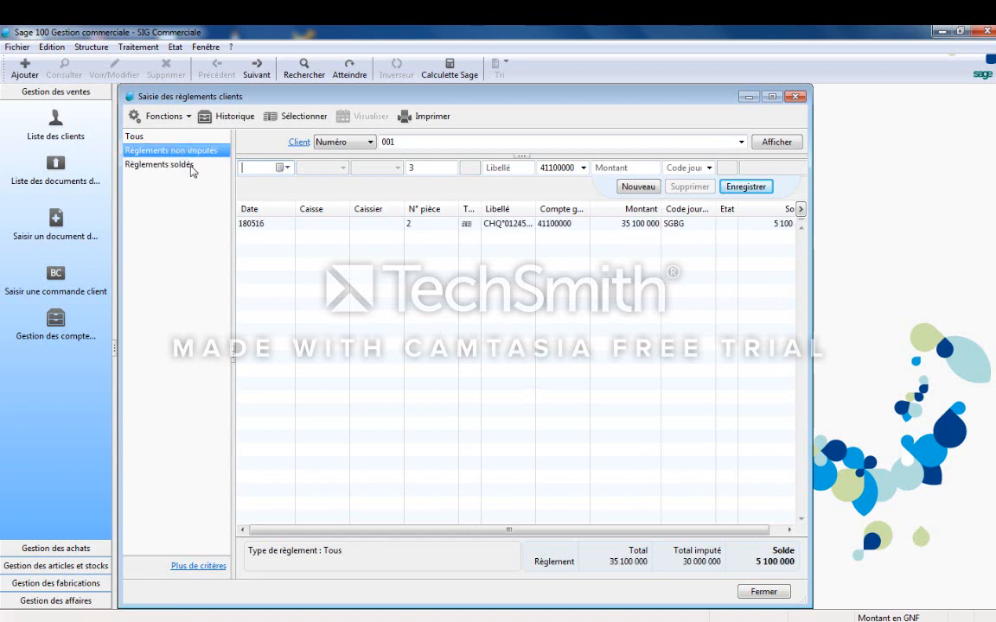
click(185, 164)
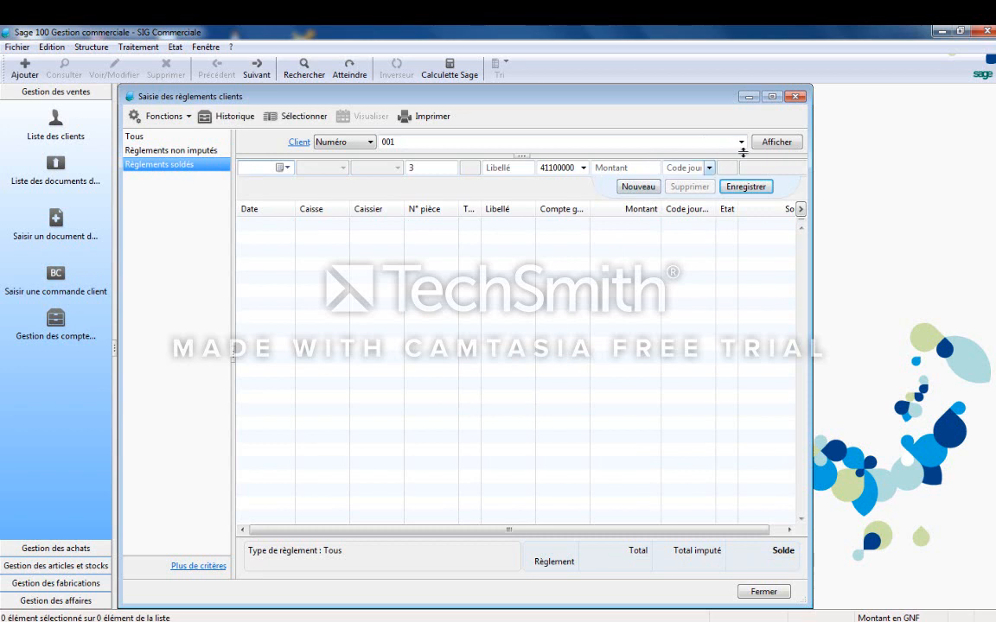
click(423, 142)
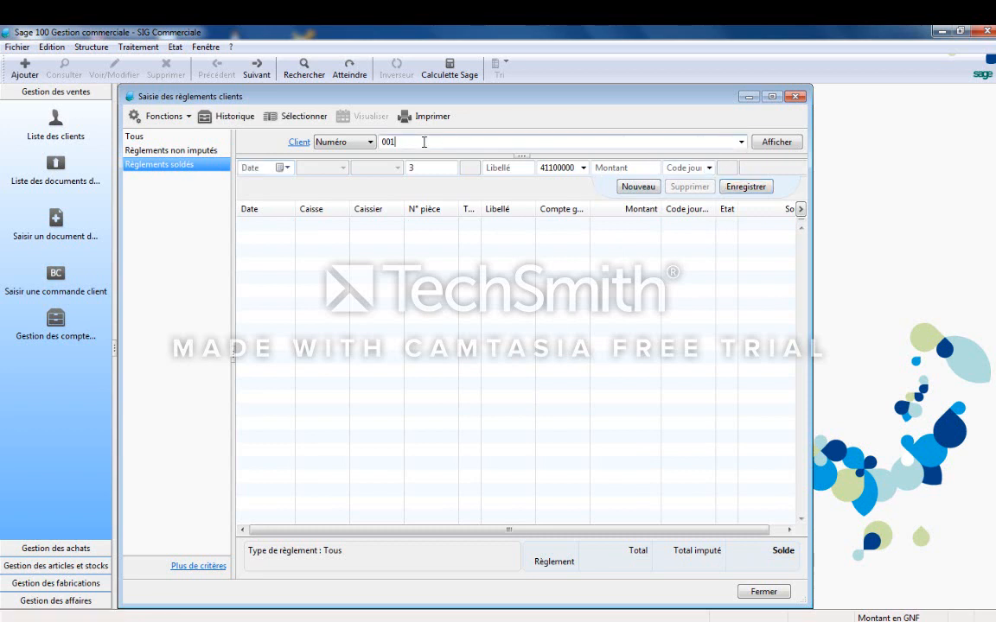
click(640, 383)
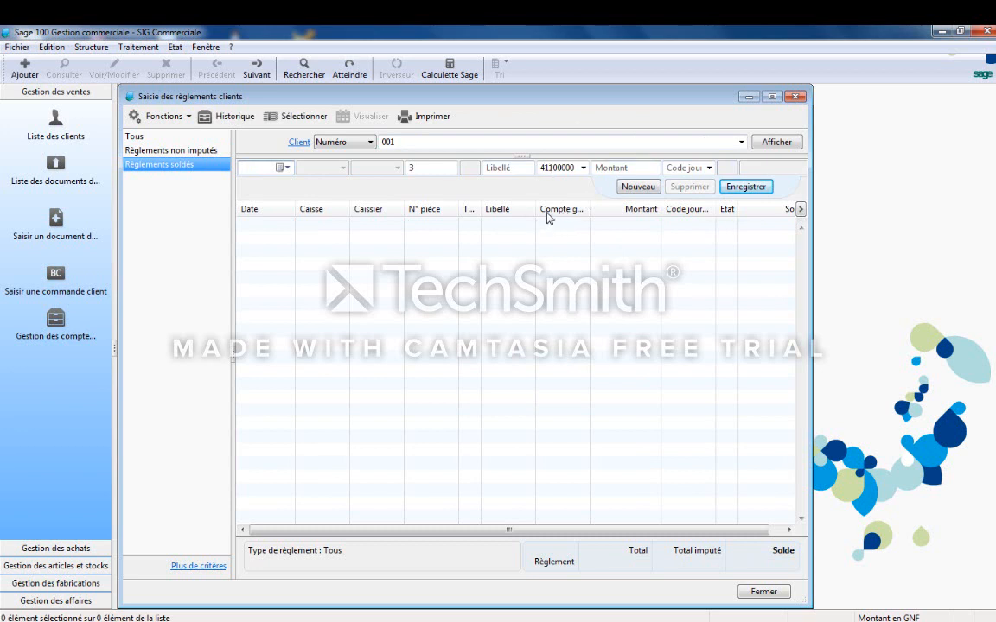
click(179, 149)
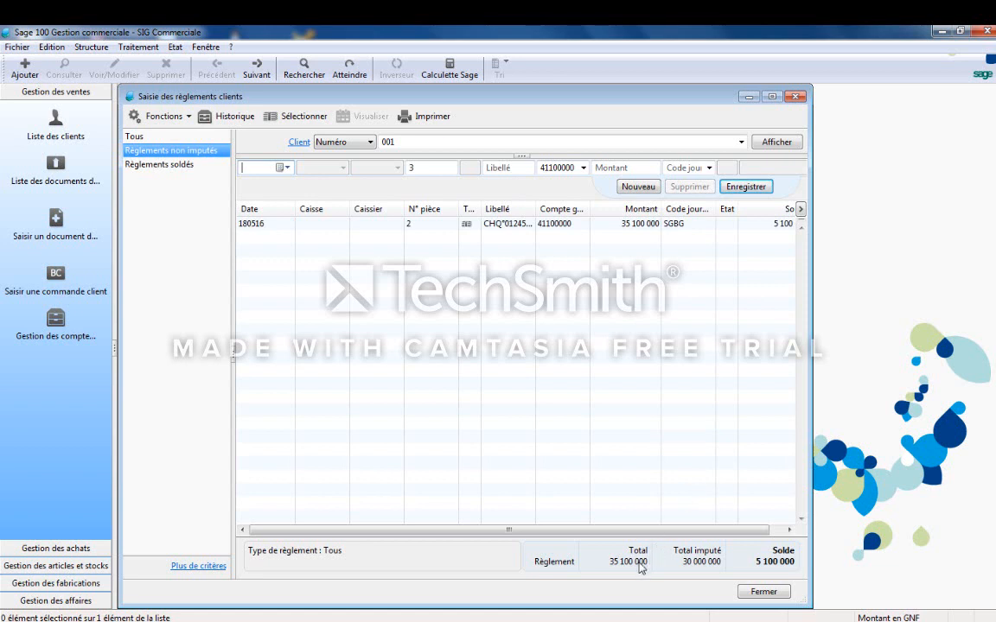
click(564, 225)
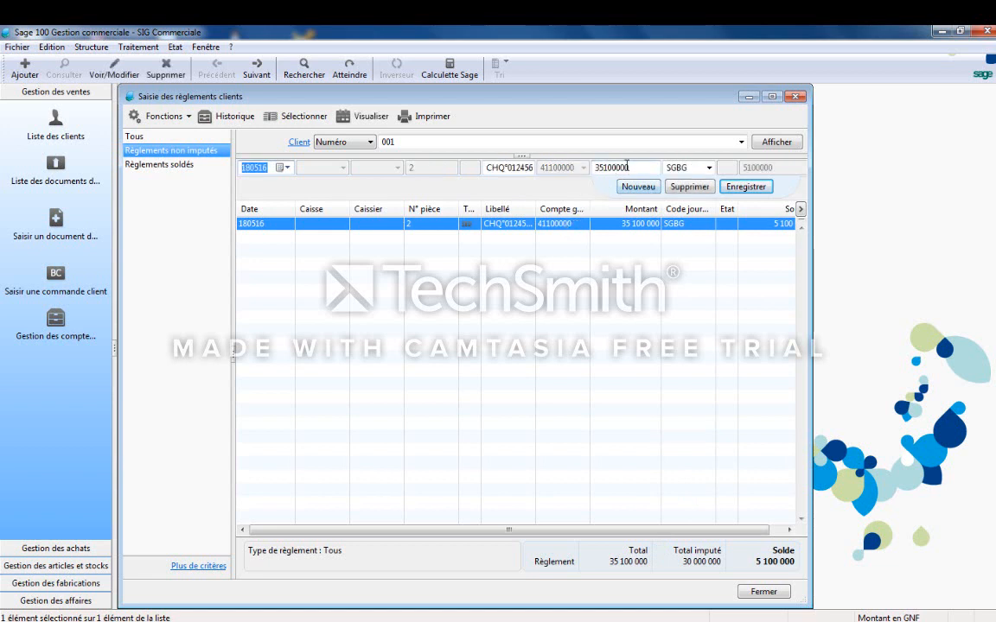
Step: Save the unallocated cheque settlement with the amount 35100000, reselect its line to check the details, and close the customer settlements entry
click(638, 167)
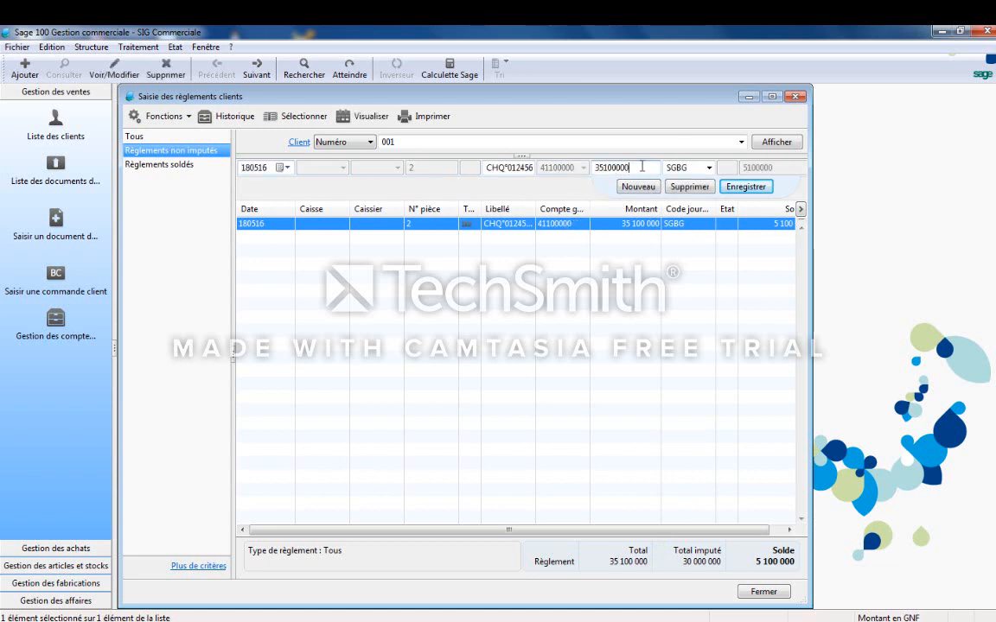
click(746, 186)
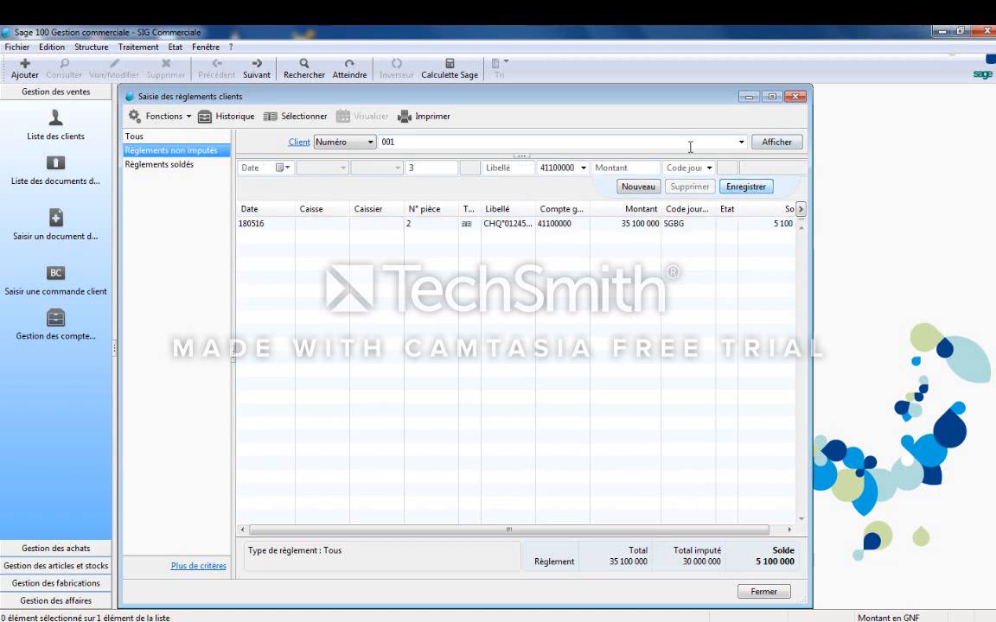
click(637, 224)
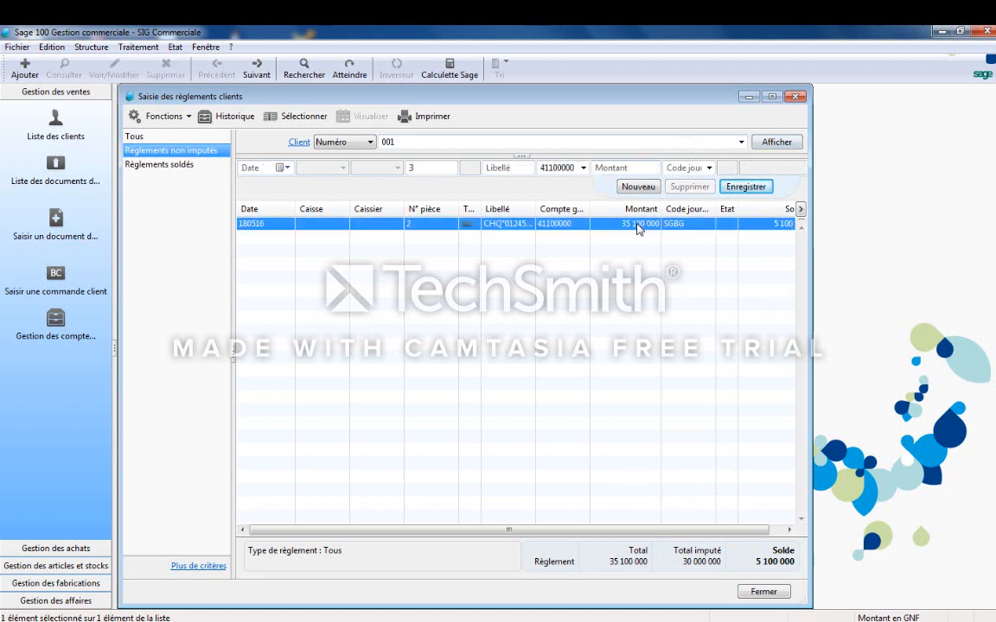
click(631, 167)
key(Return)
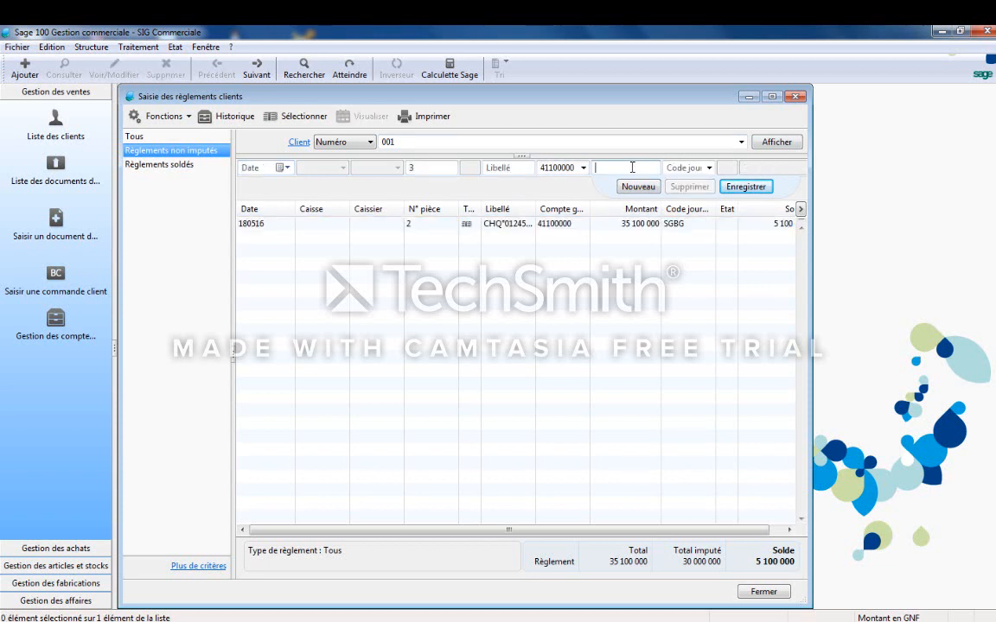
click(534, 226)
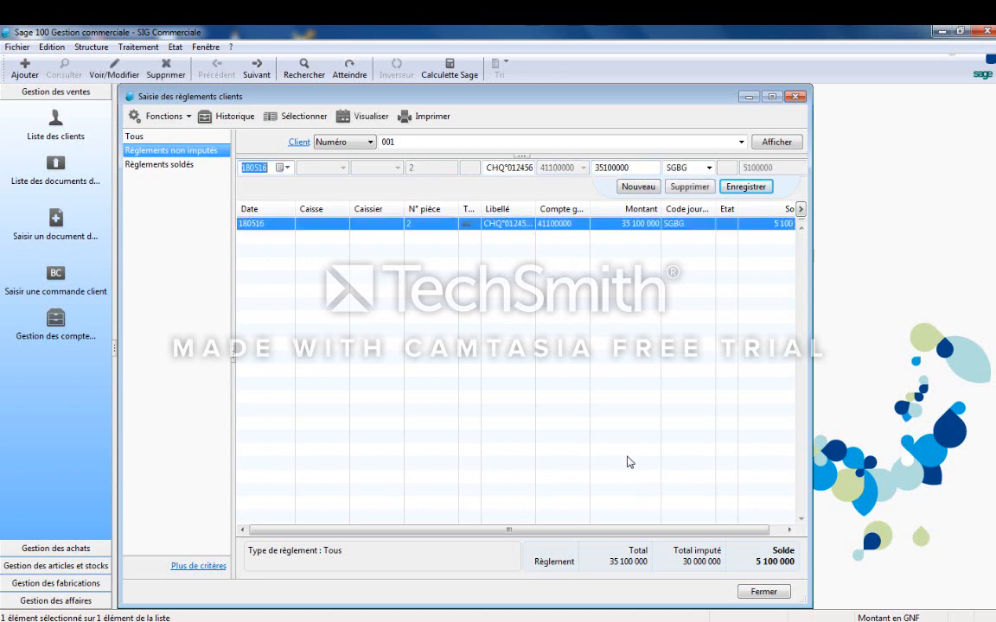
click(757, 593)
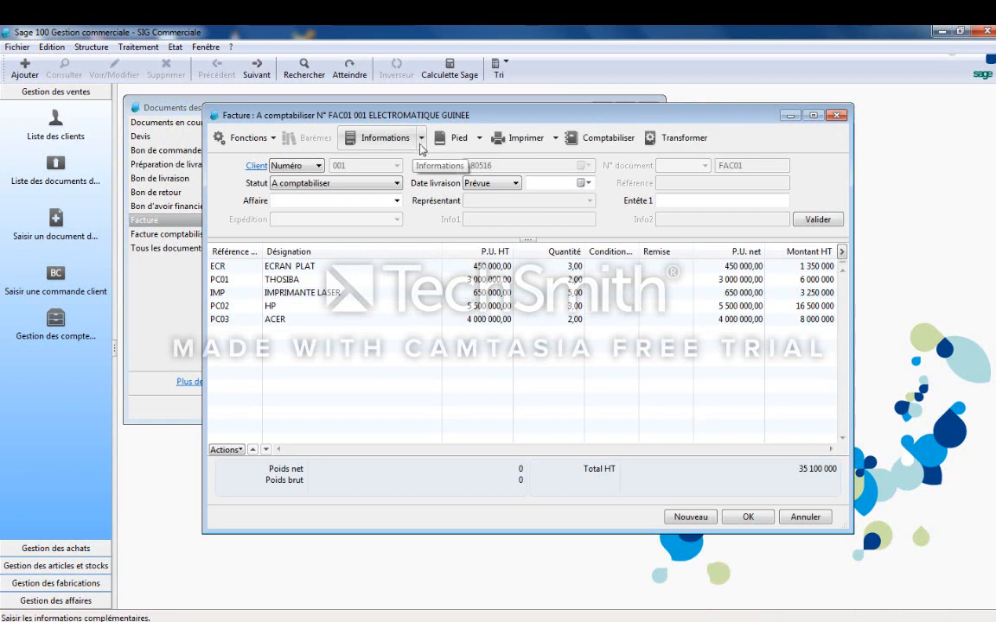
Step: Open the settlement (Règlement) entry from the footer options of invoice FAC01
click(421, 137)
click(471, 139)
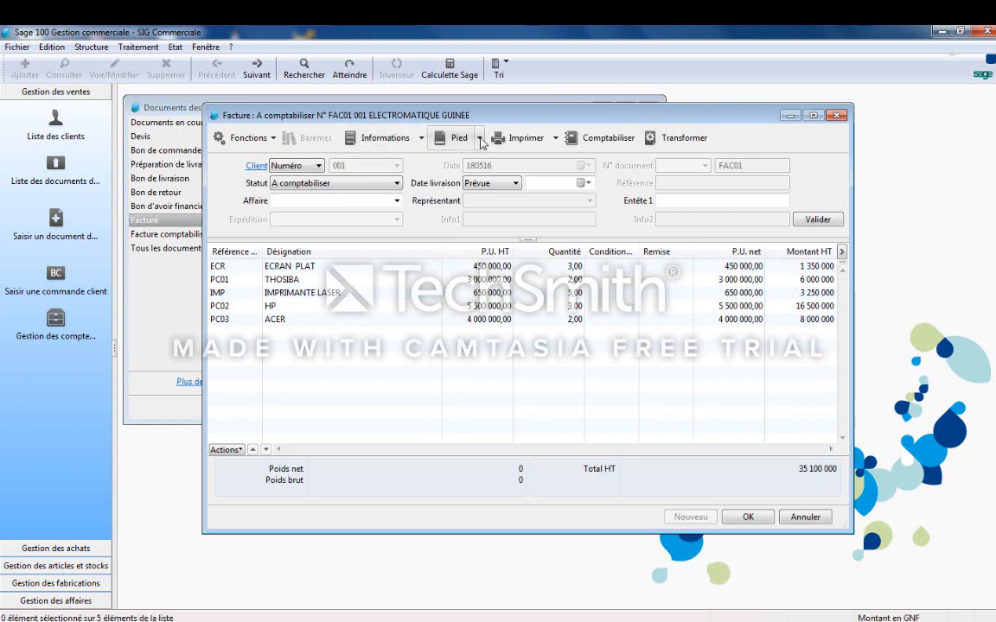
click(478, 139)
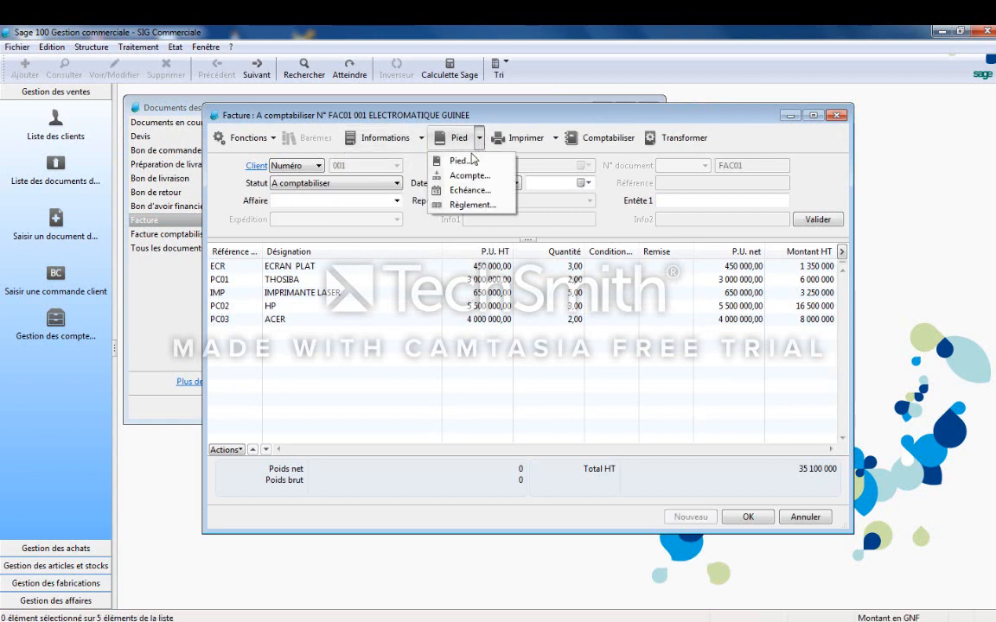
click(472, 205)
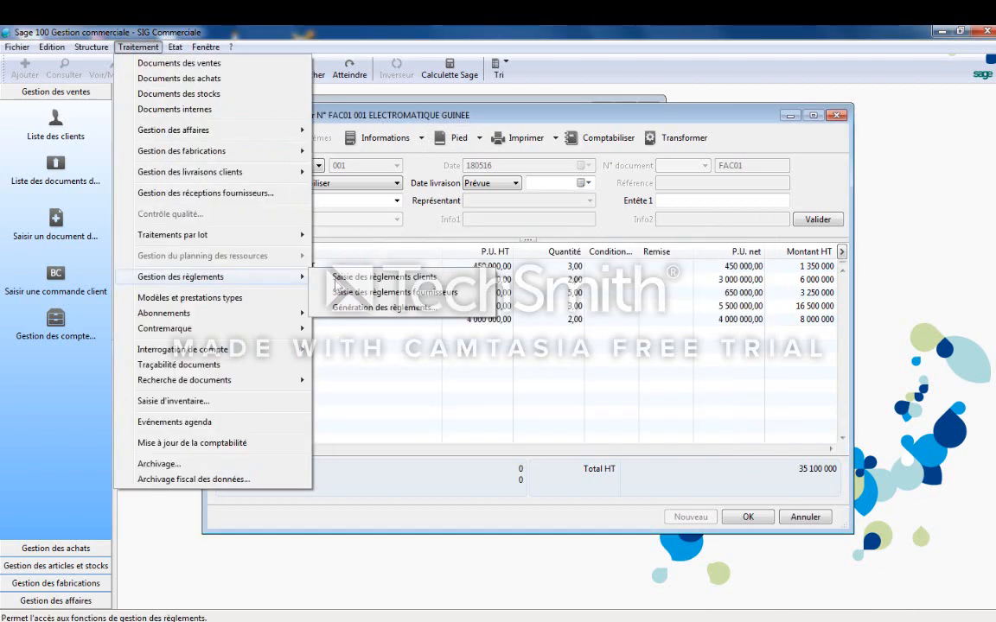
Step: Reopen the customer settlements entry for ELECTROMATIQUE GUINEE, compare its settled (soldés) and unallocated (non imputés) payments, and close it
click(433, 277)
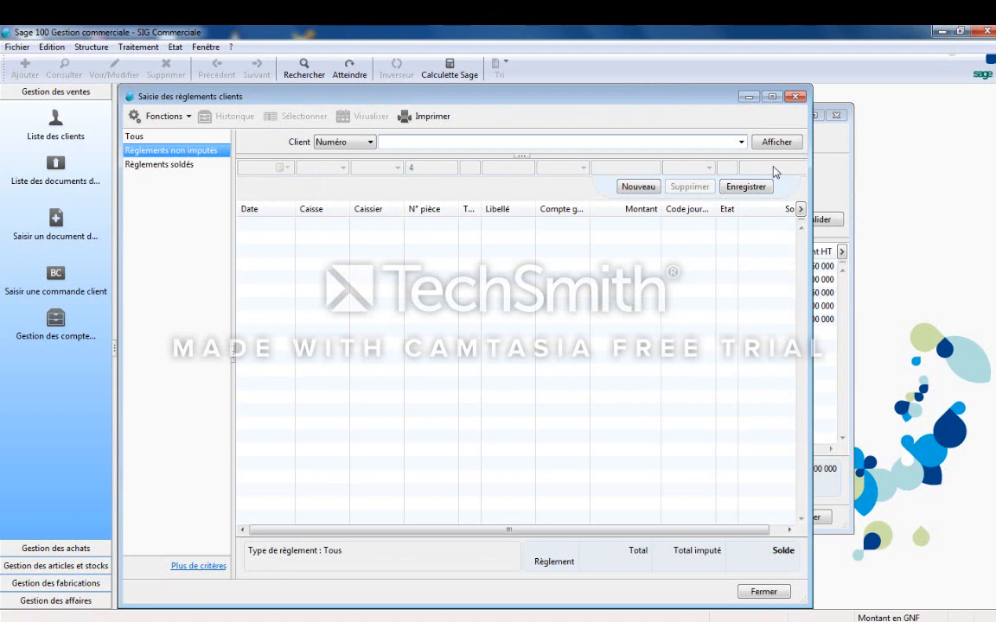
click(740, 142)
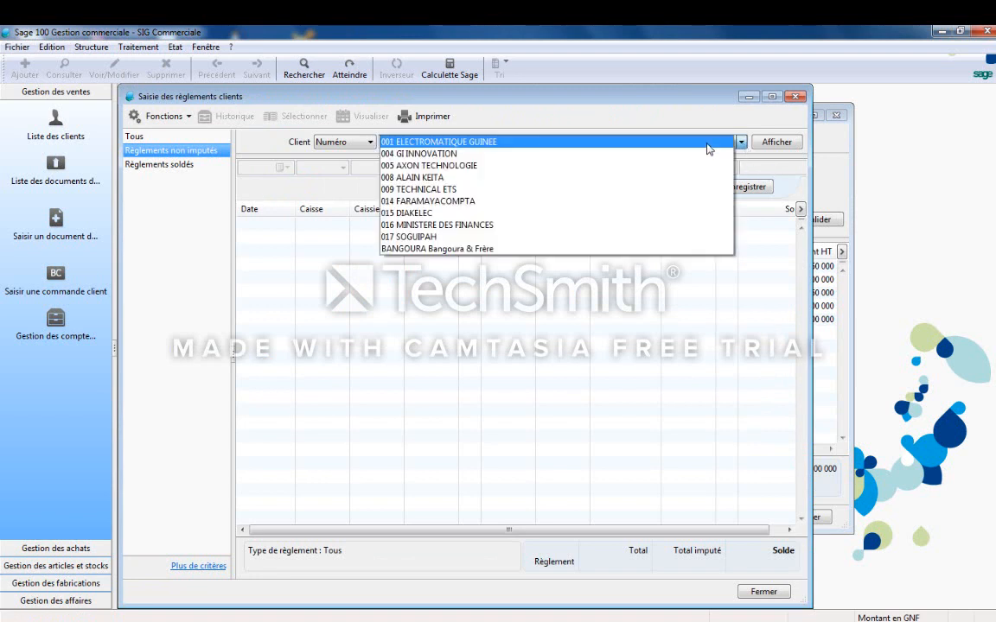
click(707, 147)
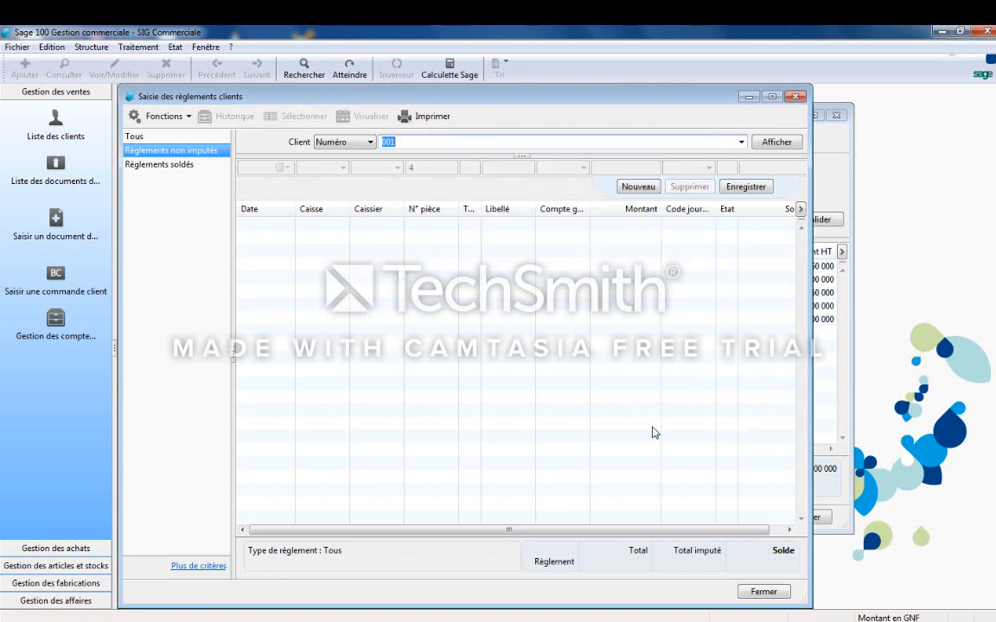
click(160, 166)
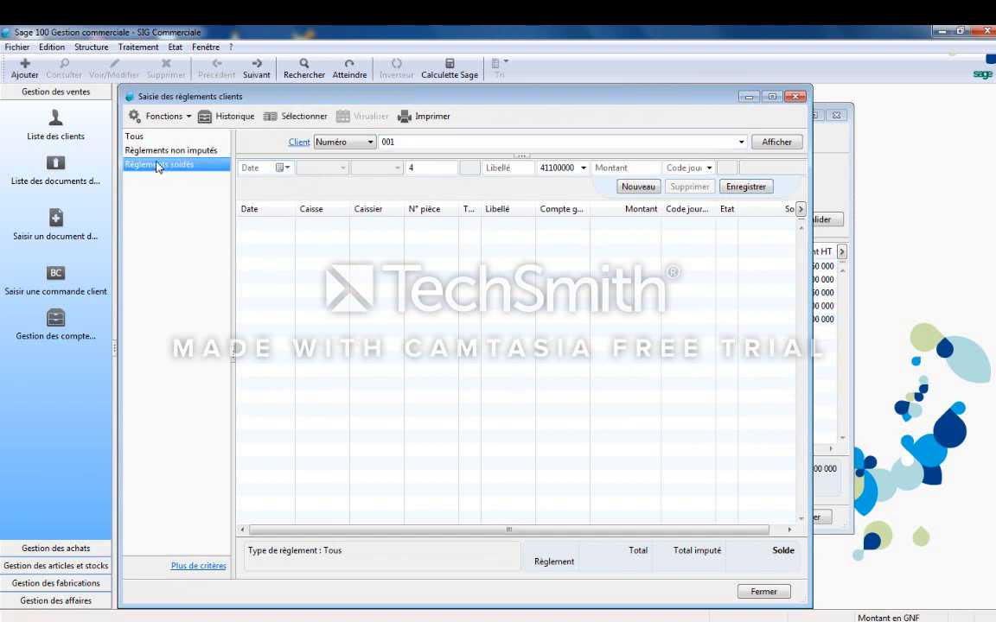
click(165, 153)
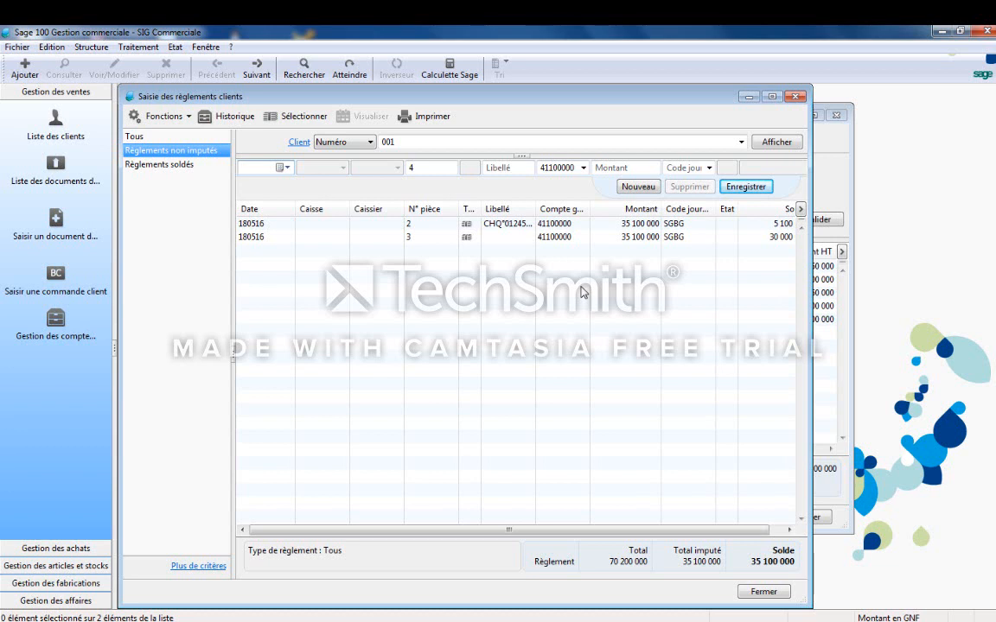
click(764, 591)
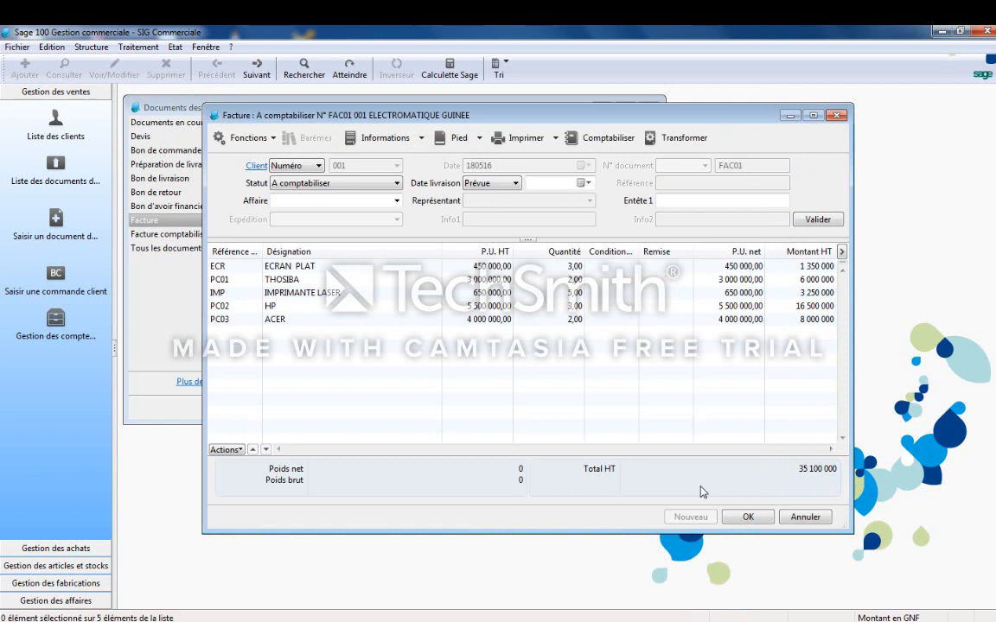
Step: Check the settlement and net payable amounts of invoice FAC01 in an enlarged print preview, and close the preview
click(519, 144)
key(Escape)
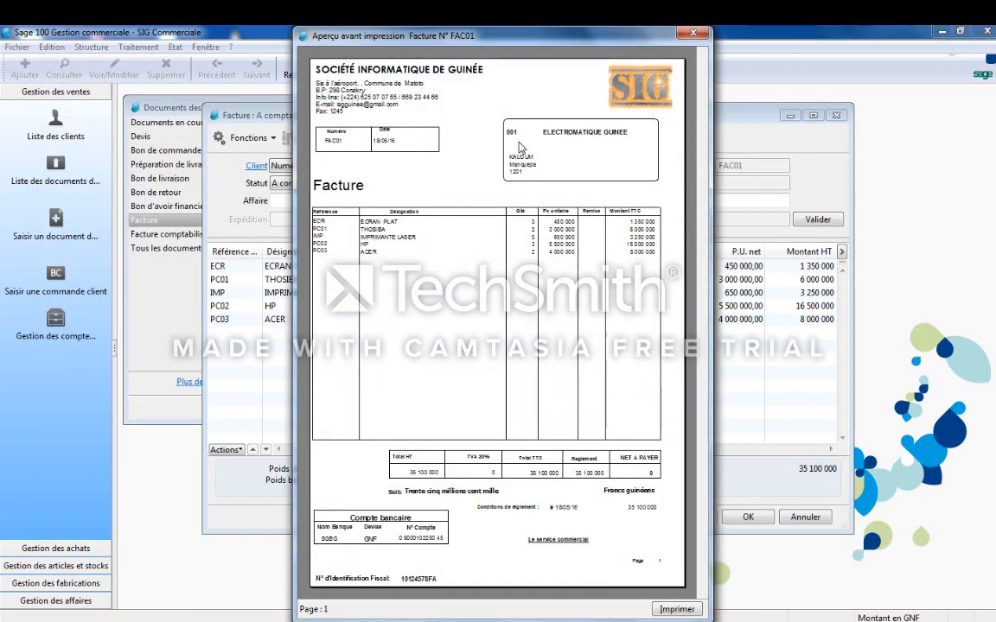
click(579, 434)
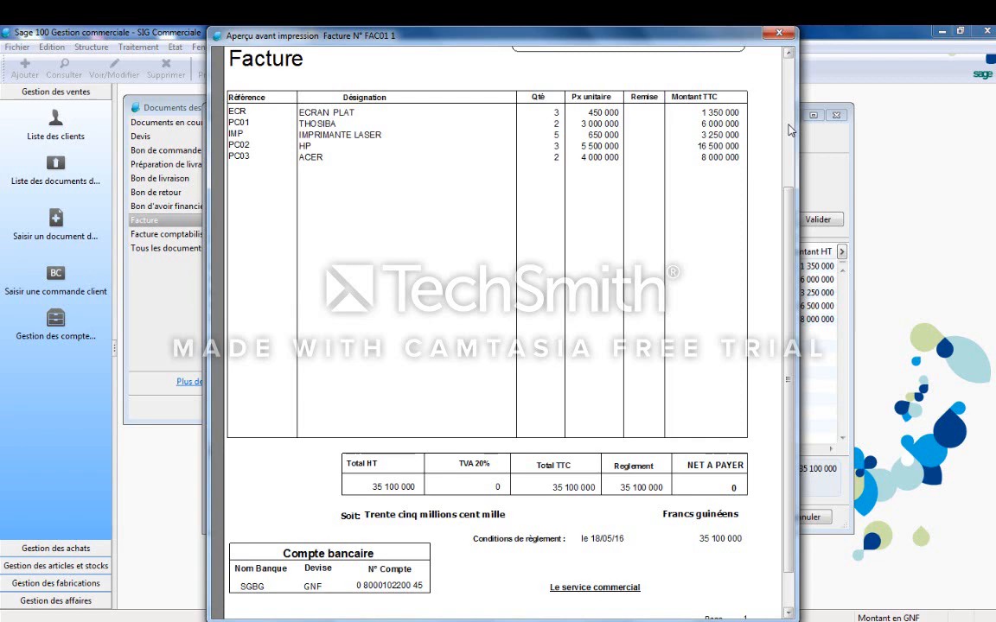
click(780, 33)
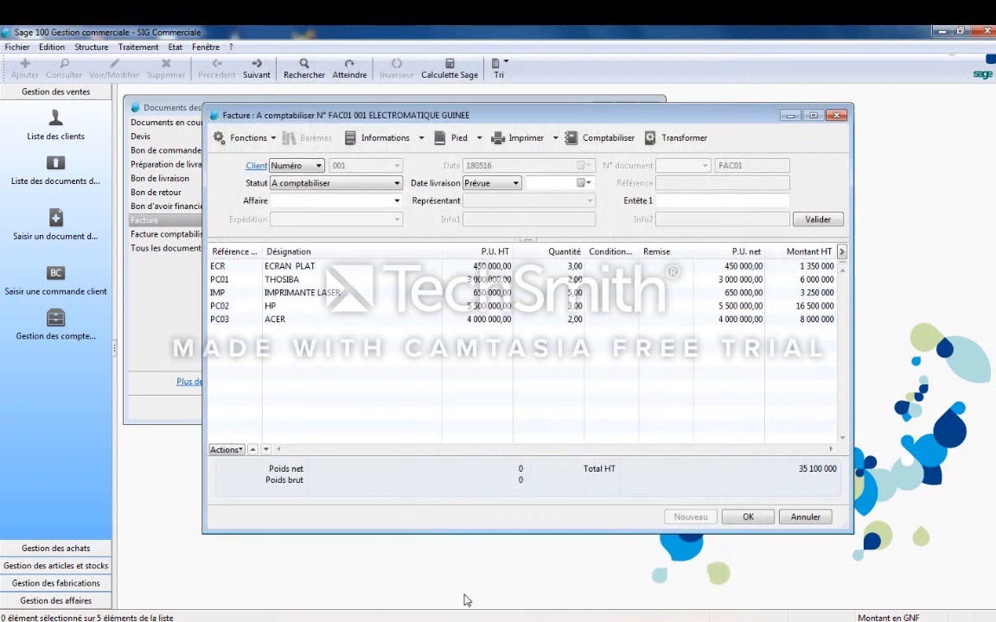
Step: Switch to the training brochure PDF in Foxit Reader and read through the Sage 100 modules, contact details and the table of training fees and durations
key(alt+Tab)
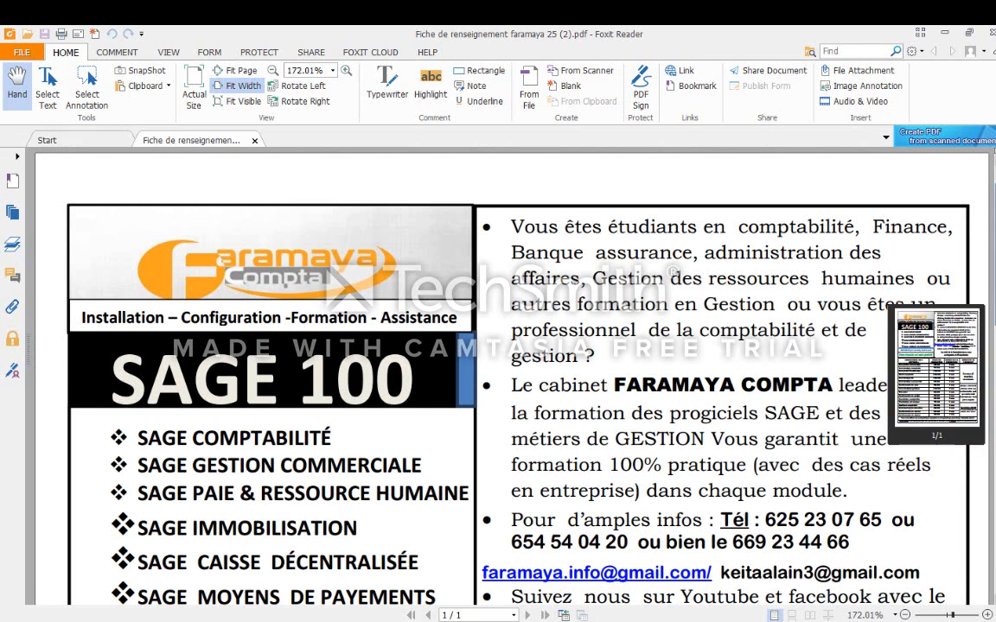
scroll(376, 265, down, 3)
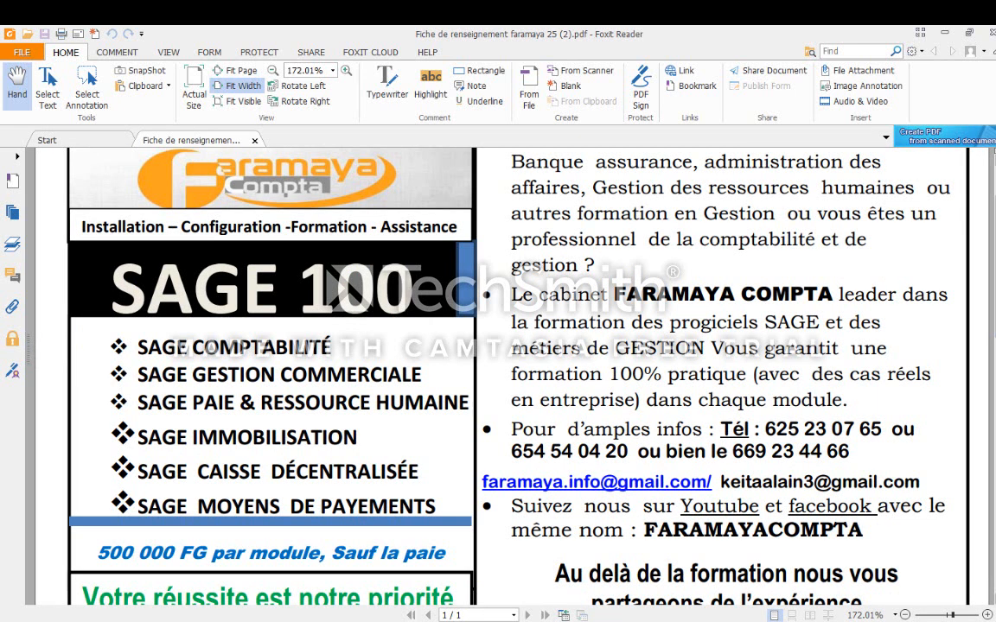
scroll(498, 372, down, 1)
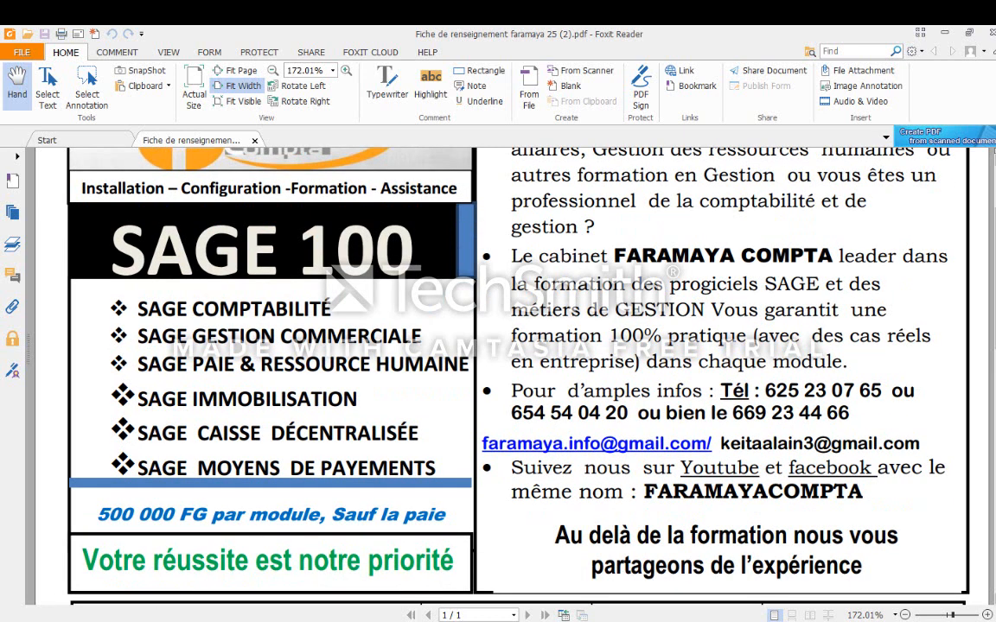
scroll(498, 372, down, 4)
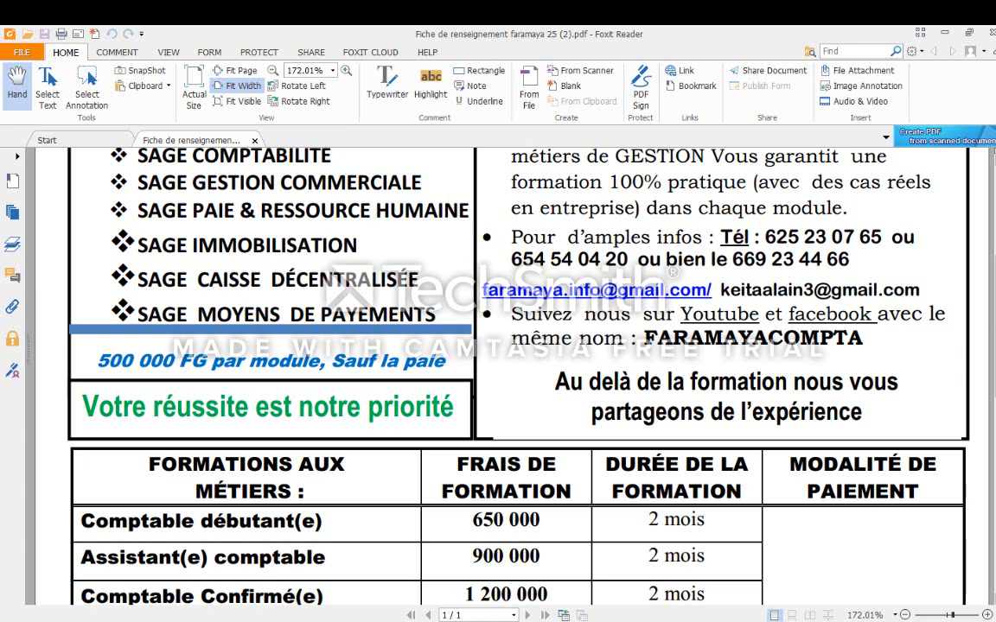
scroll(498, 371, down, 2)
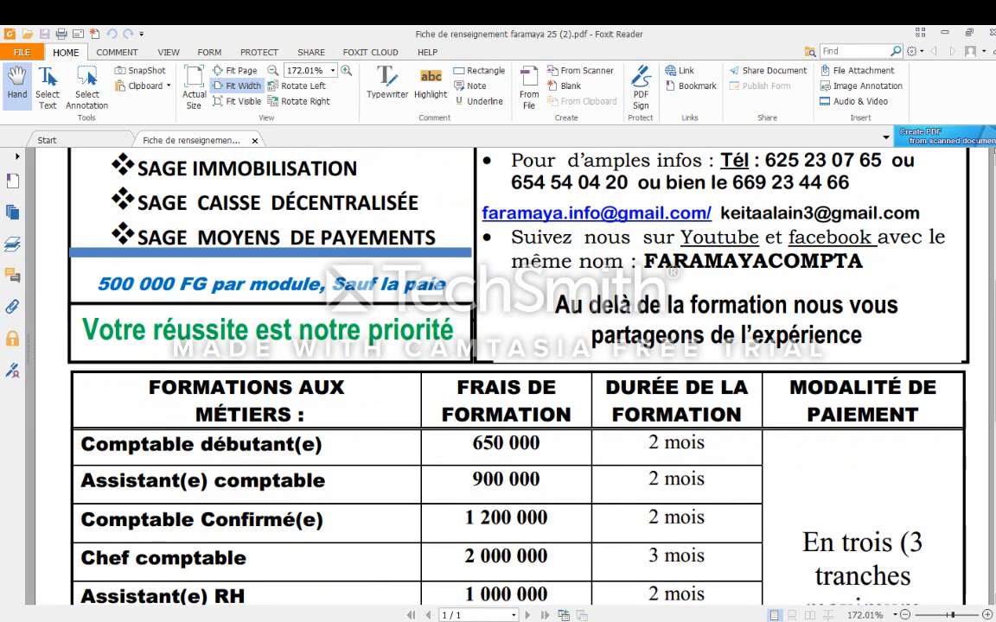
scroll(498, 372, down, 2)
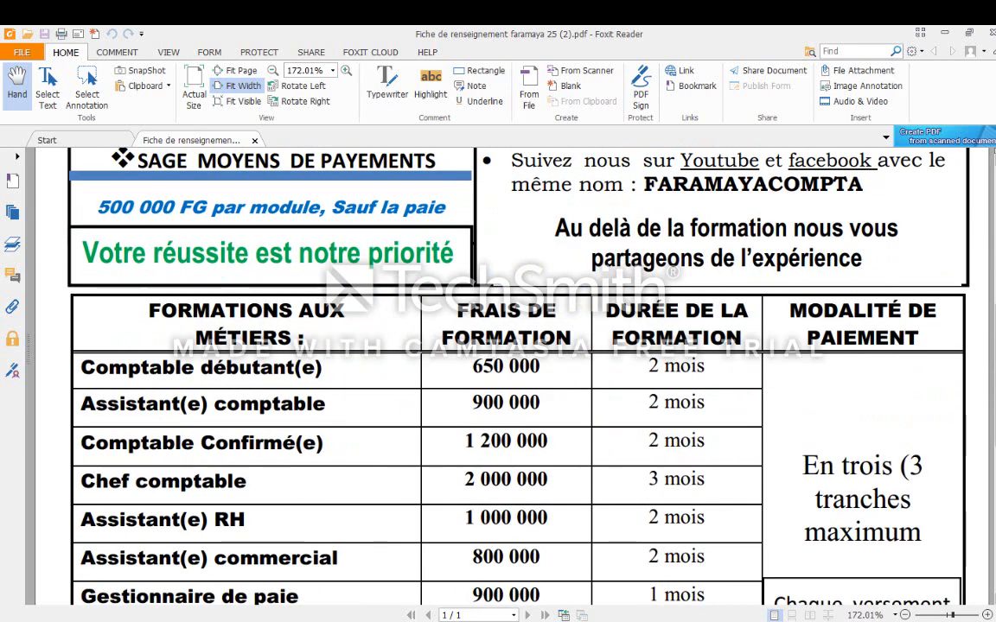
scroll(498, 372, down, 1)
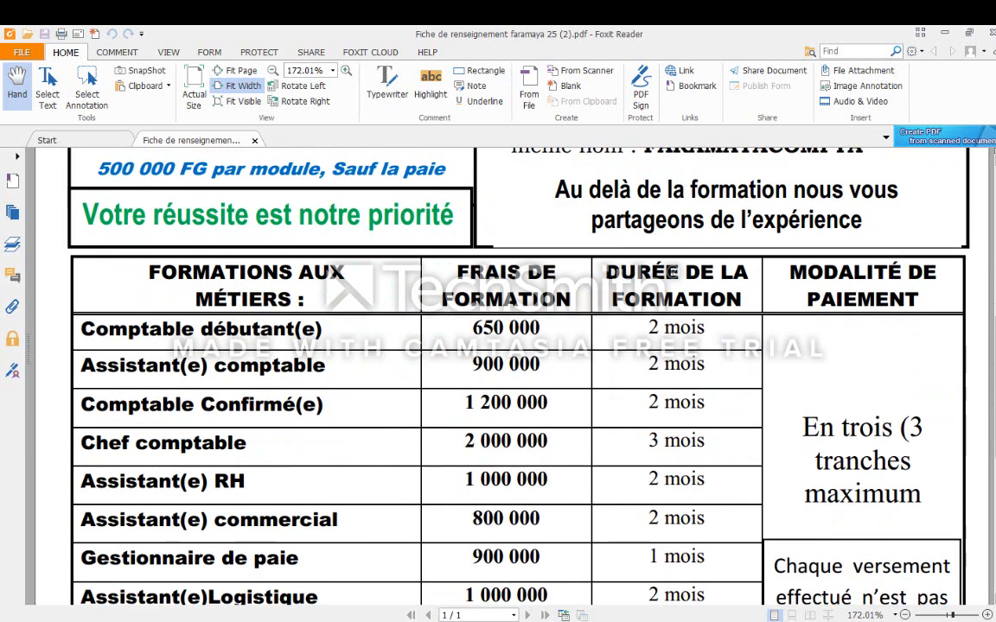